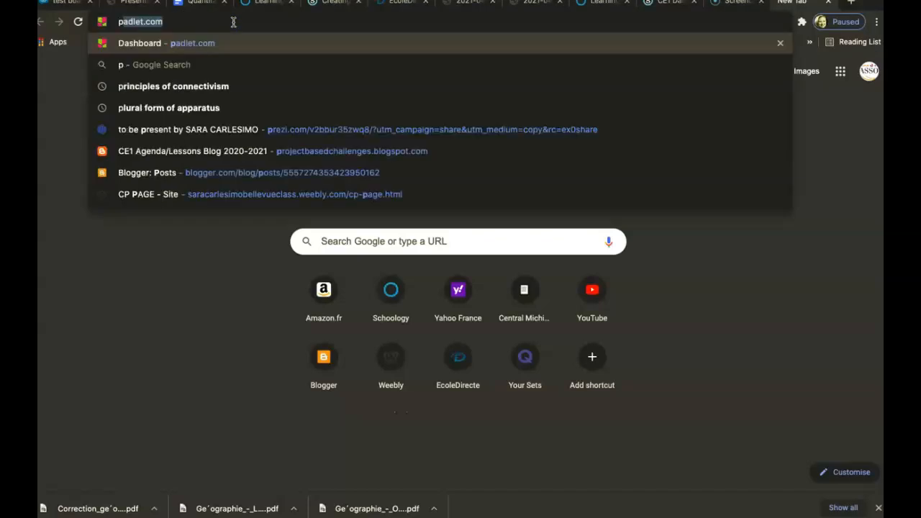
Go to padlet.com, sign in to the dashboard, and make a new padlet with the blank Wall layout.
key(Return)
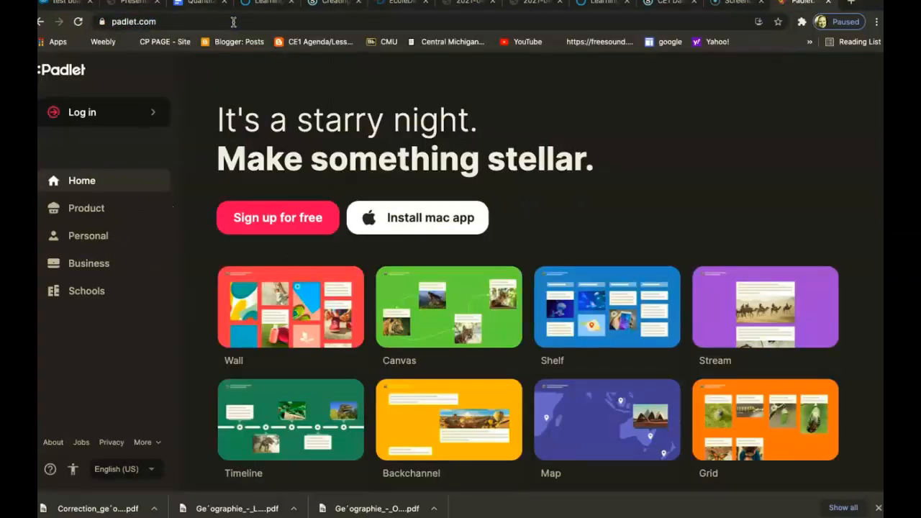
click(276, 219)
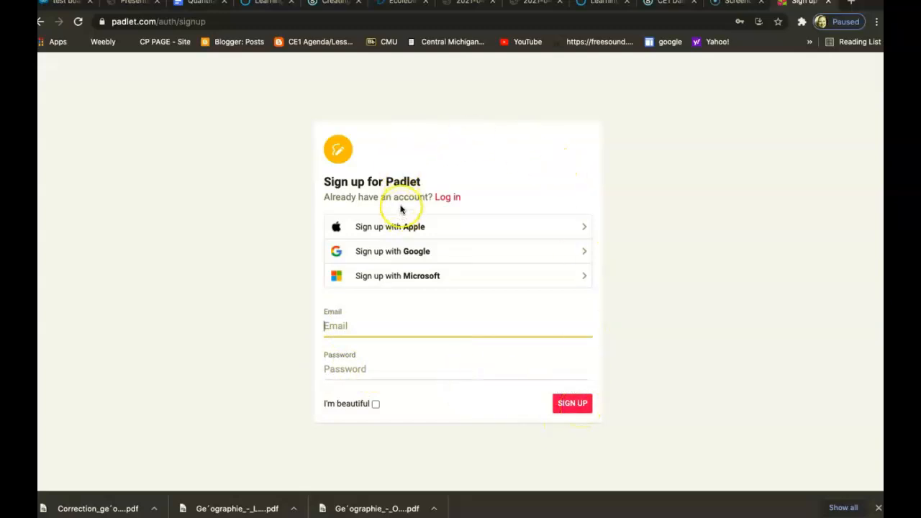
click(72, 487)
click(217, 180)
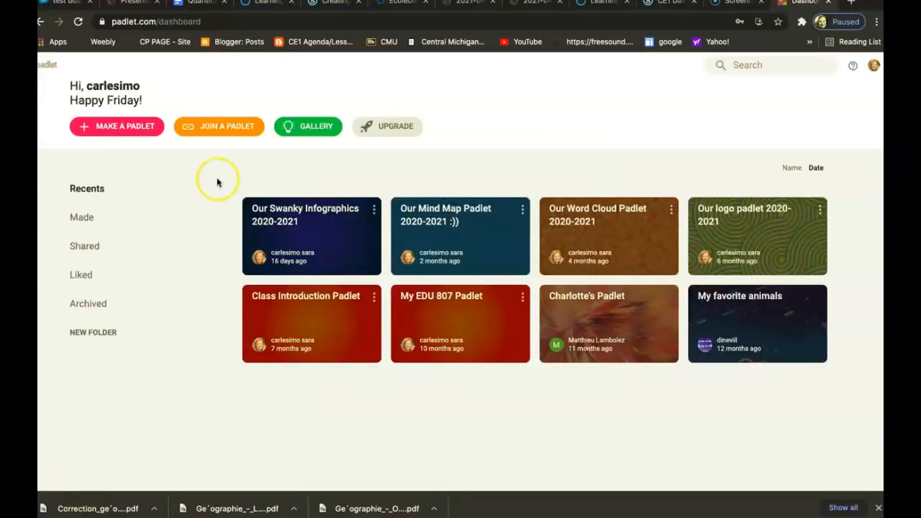
click(141, 130)
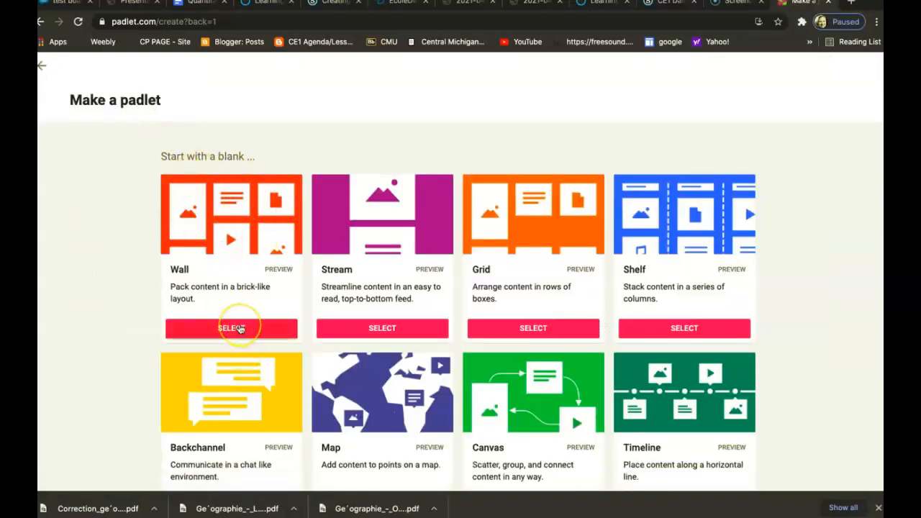
click(241, 328)
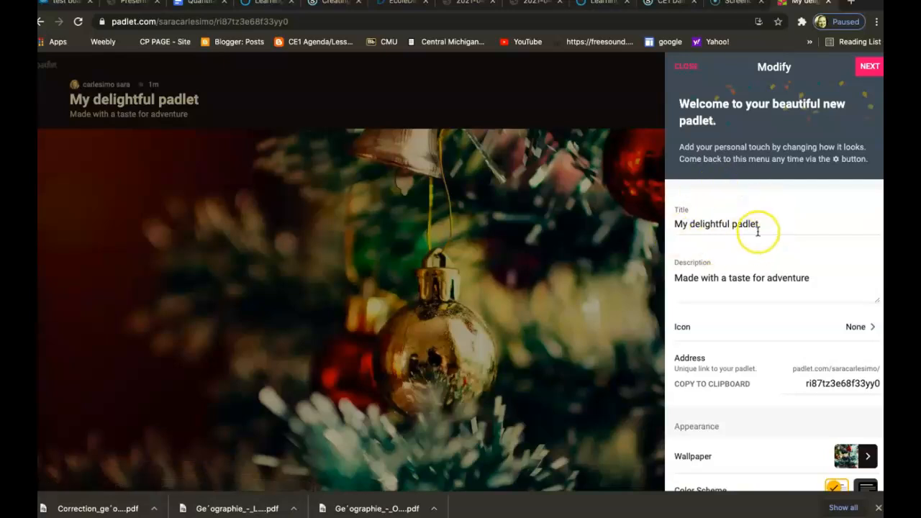
Set the padlet title to My fabulous padlet.
click(765, 224)
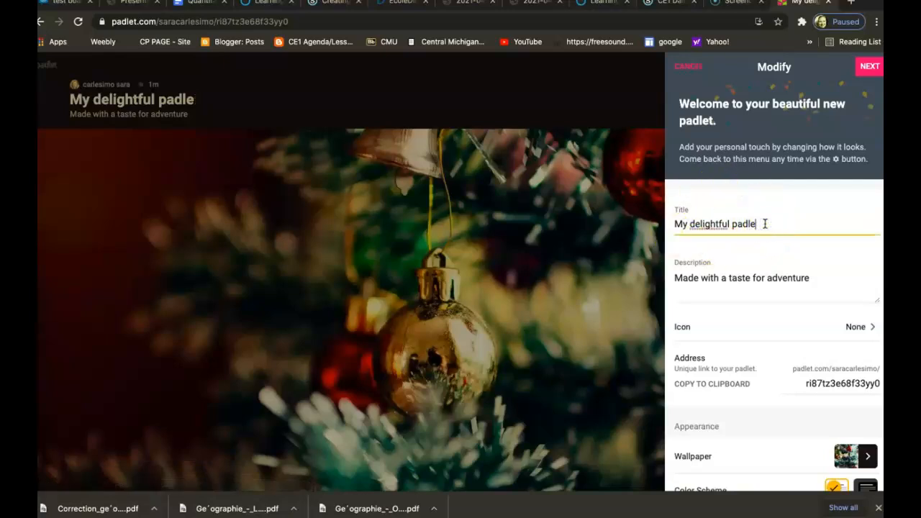
key(BackSpace)
key(BackSpace)
key(BackSpace)
key(BackSpace)
key(BackSpace)
key(BackSpace)
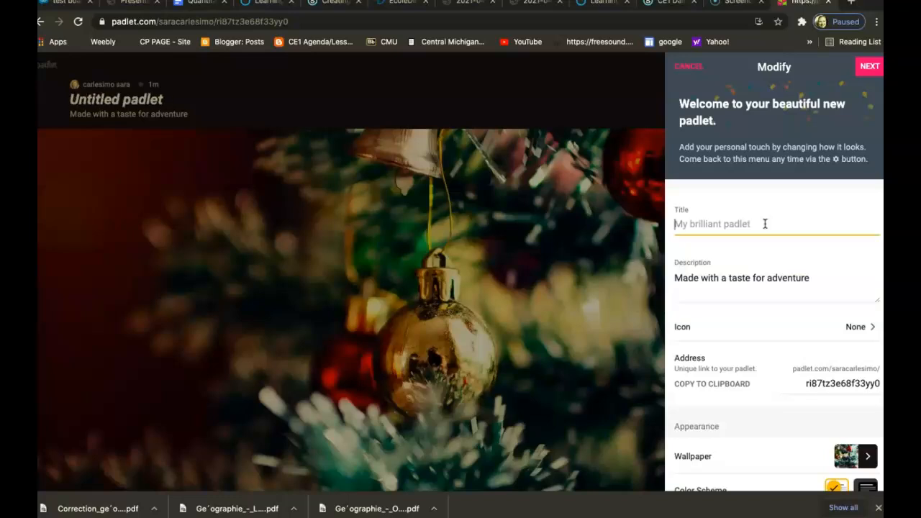
text(My)
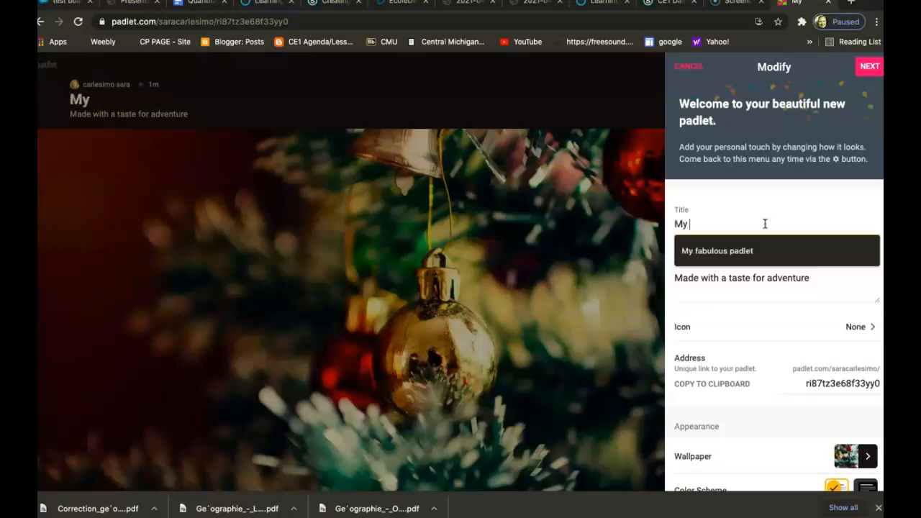
click(785, 249)
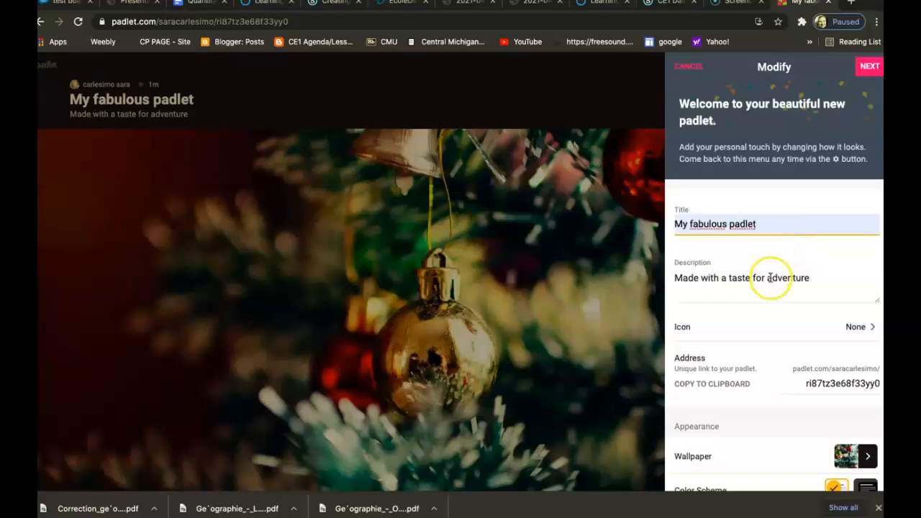
Change the padlet description to Made with love.
click(777, 281)
click(817, 277)
key(BackSpace)
key(BackSpace)
key(BackSpace)
key(BackSpace)
key(BackSpace)
key(BackSpace)
key(BackSpace)
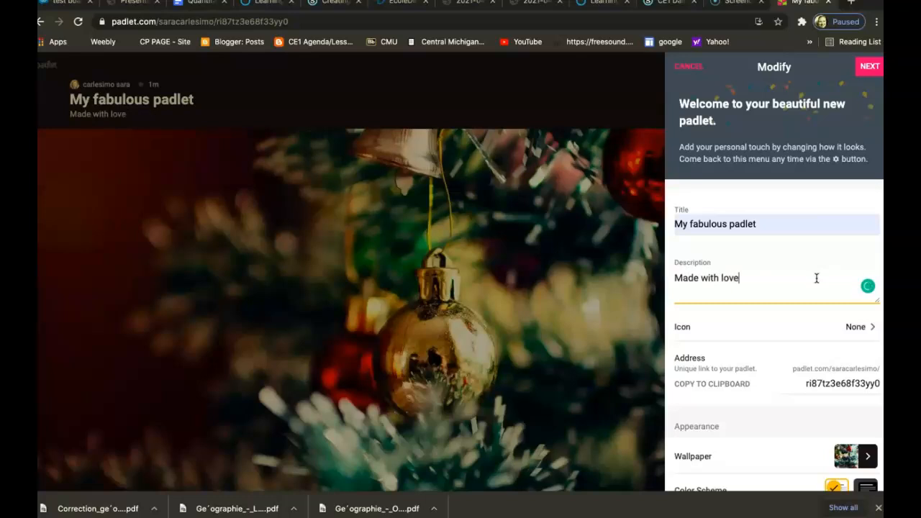
Set the padlet icon to the smiling face with hearts emoji.
click(861, 329)
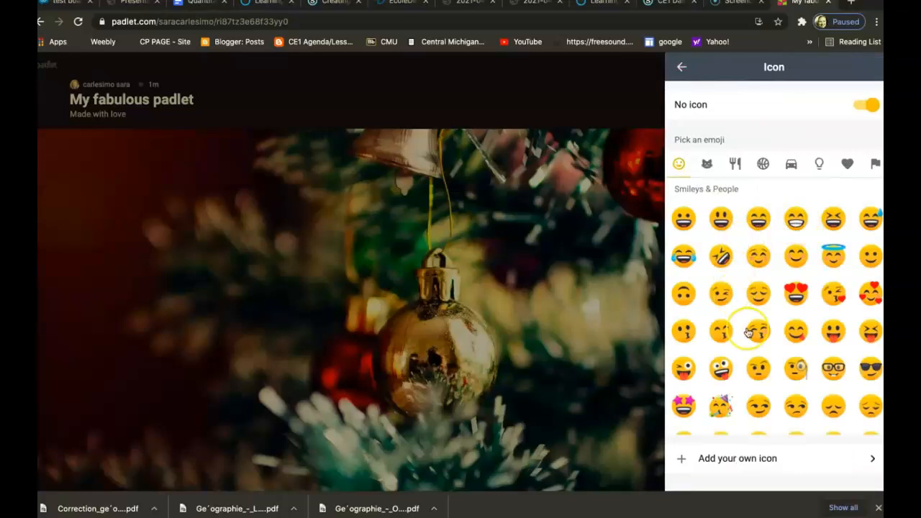
click(871, 294)
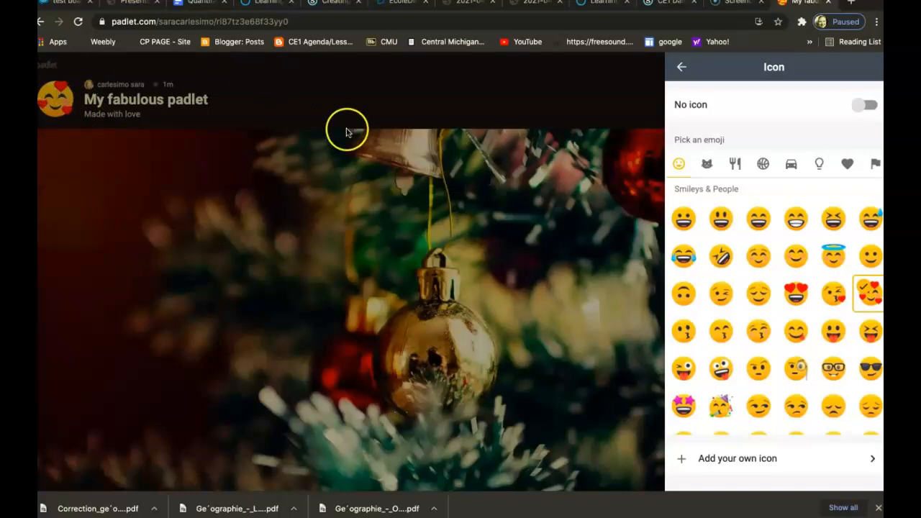
click(684, 67)
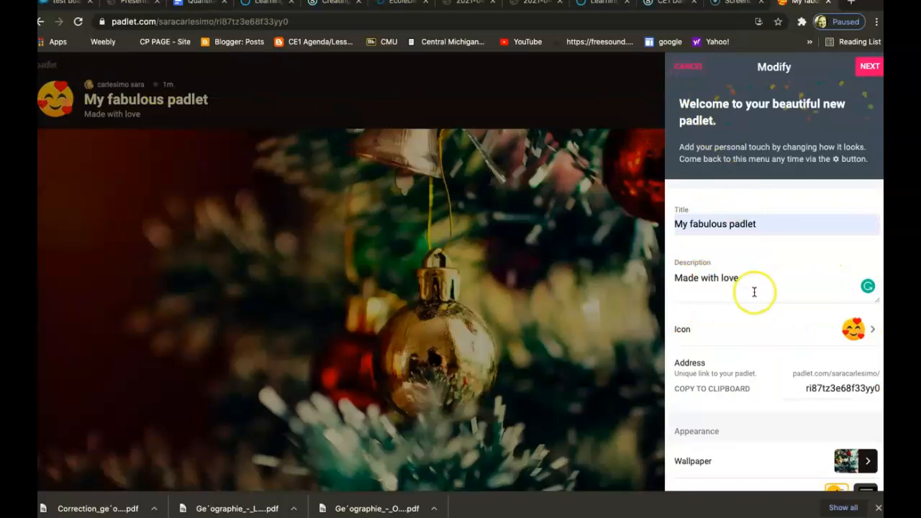
Set the wallpaper to the purple-to-pink gradient.
scroll(753, 290, down, 3)
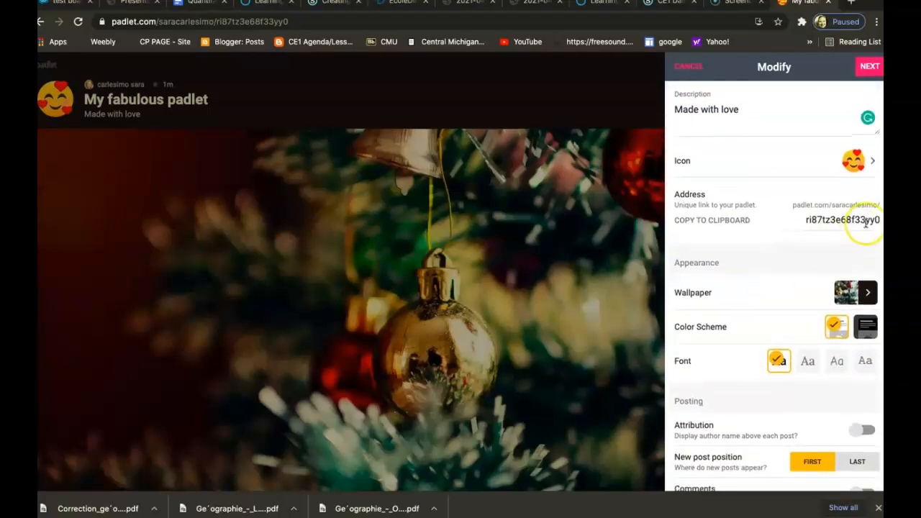
scroll(745, 270, down, 1)
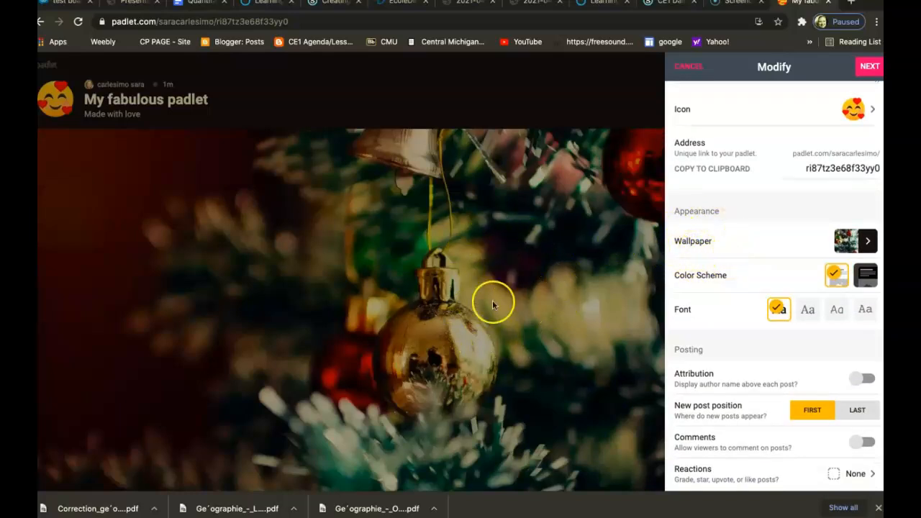
click(862, 246)
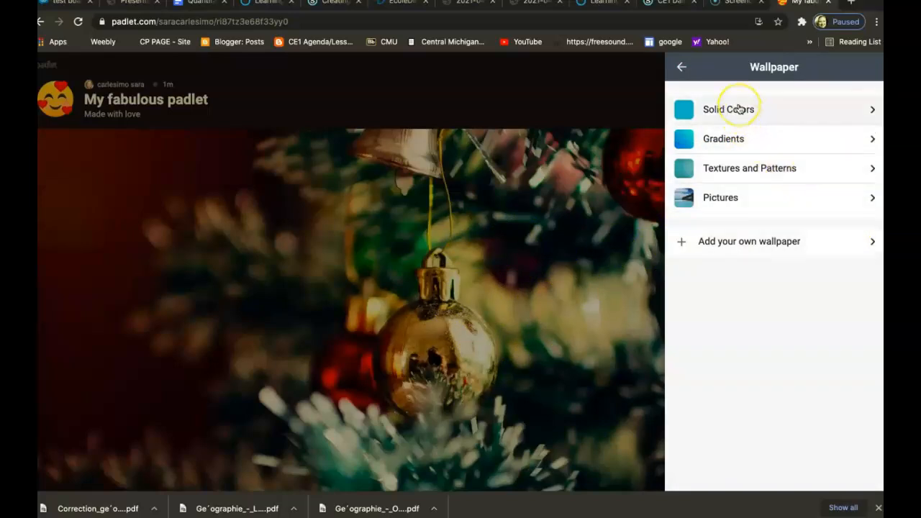
click(734, 138)
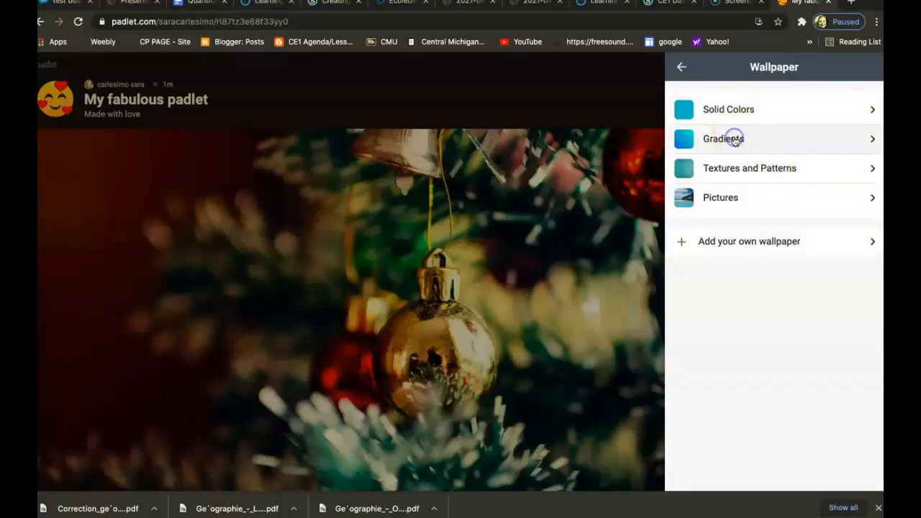
click(720, 333)
click(734, 144)
click(721, 428)
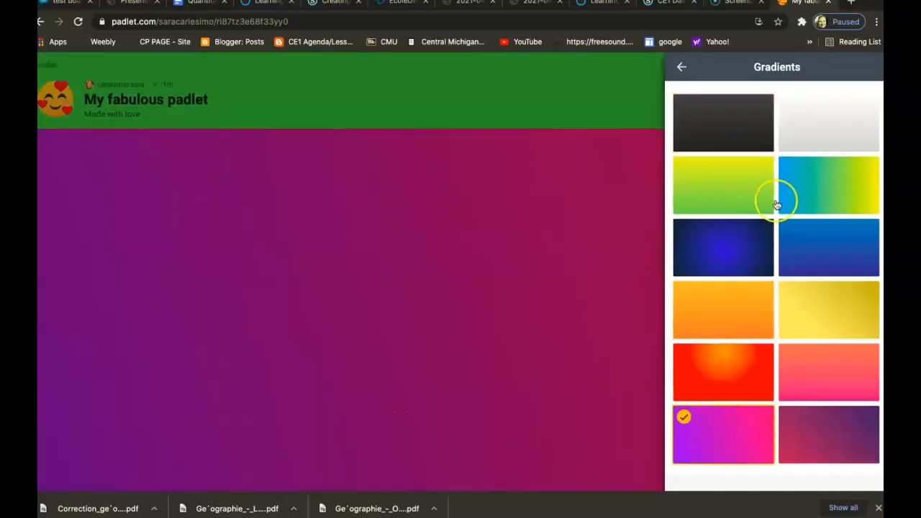
click(681, 65)
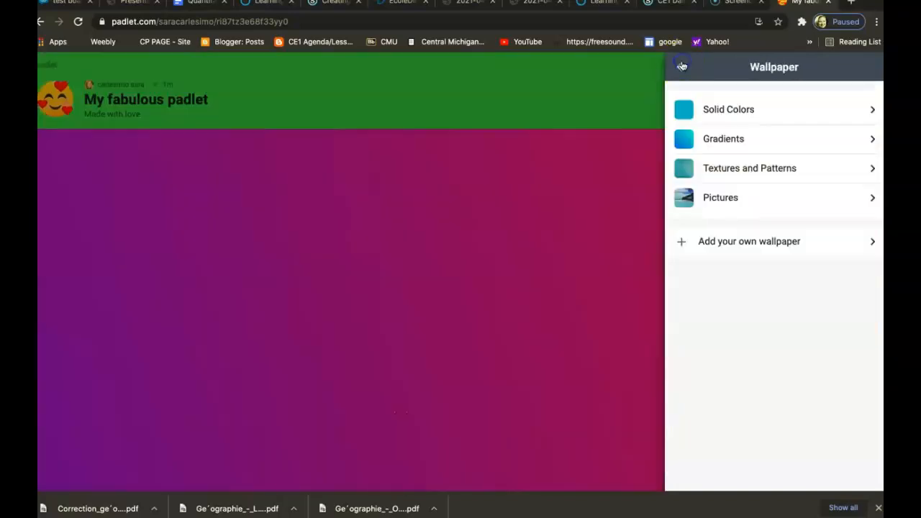
Browse the Textures and Patterns and Pictures wallpaper options.
click(729, 169)
scroll(738, 339, down, 1)
scroll(738, 340, up, 1)
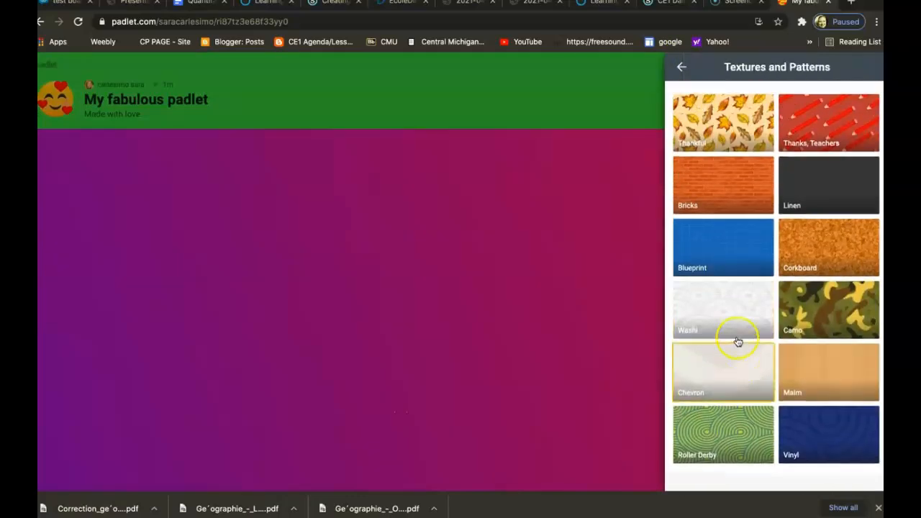
click(682, 66)
click(720, 196)
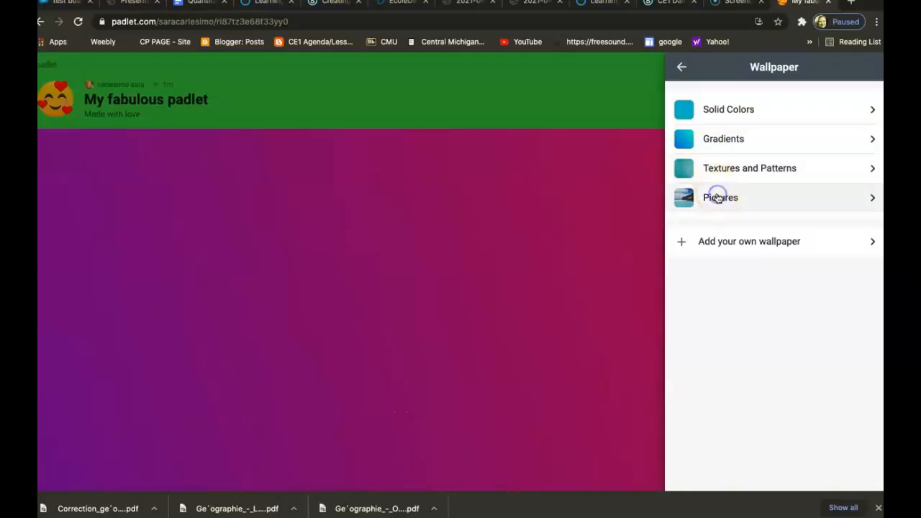
scroll(717, 198, down, 12)
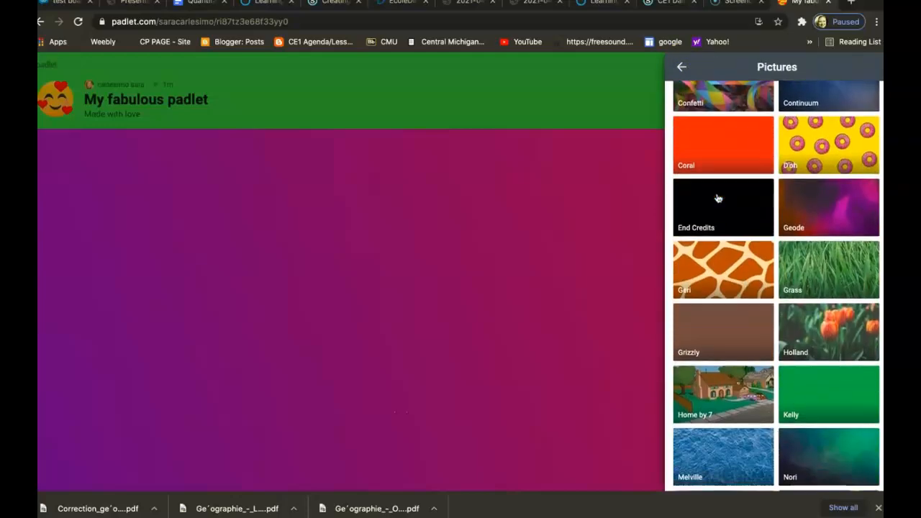
scroll(718, 198, up, 12)
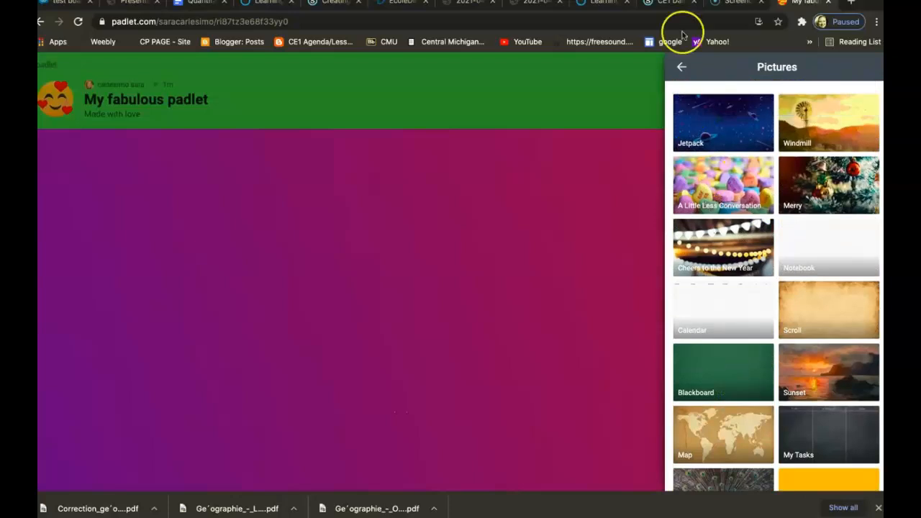
click(682, 67)
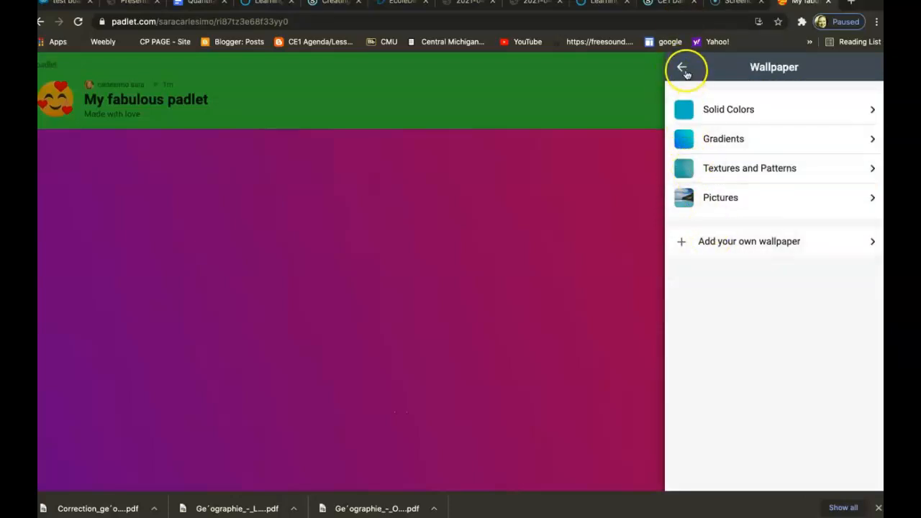
click(684, 70)
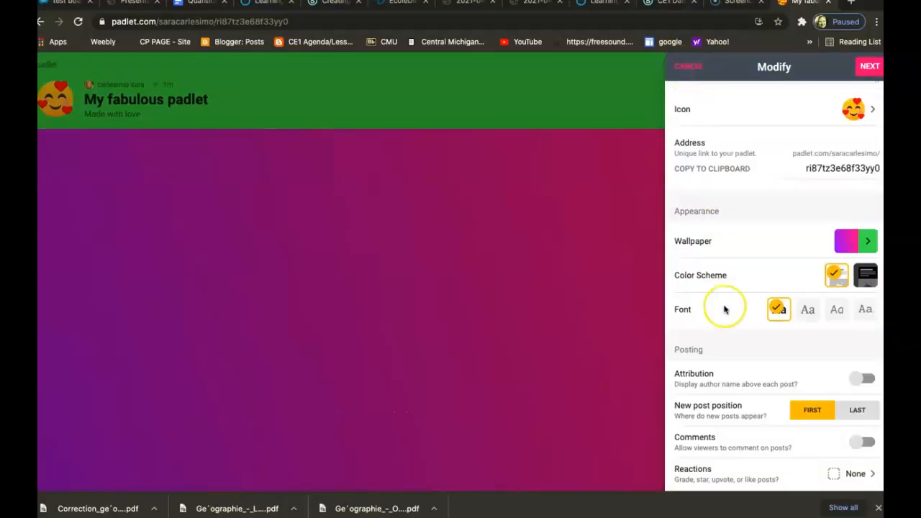
Finish the padlet settings and start posting on the board.
scroll(725, 310, down, 5)
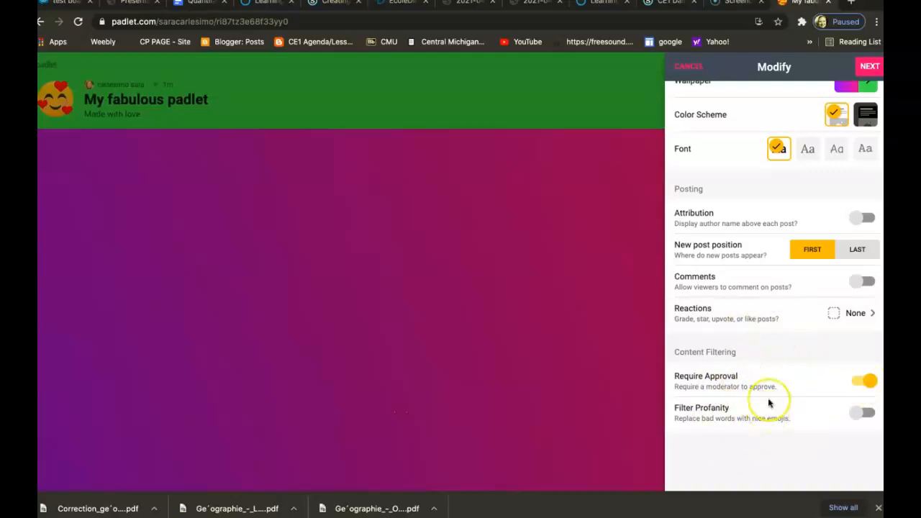
click(867, 66)
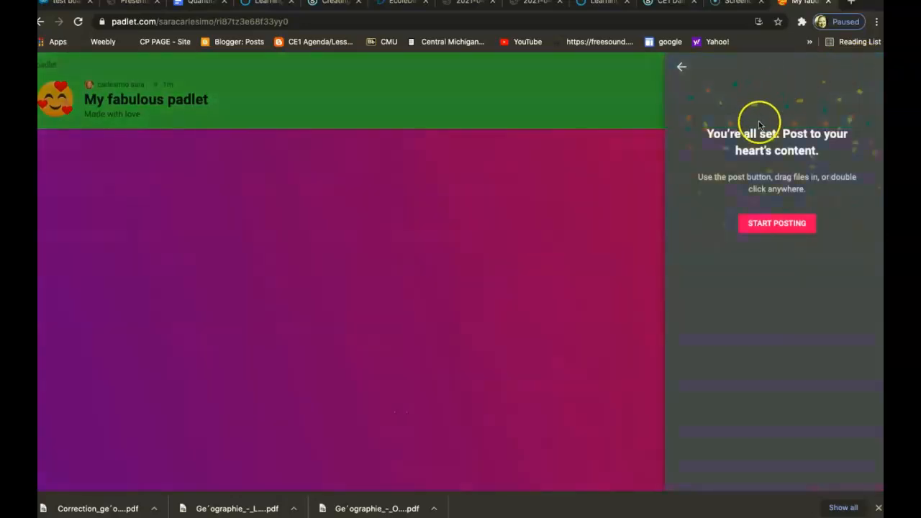
click(777, 224)
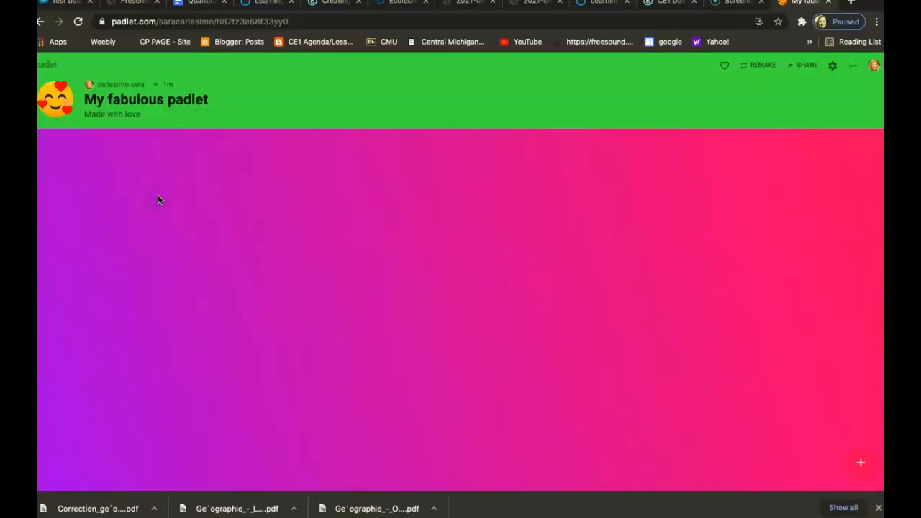
Add a post titled to have past and upload the image tohave-PAST.jpg from the Desktop into it.
double_click(194, 196)
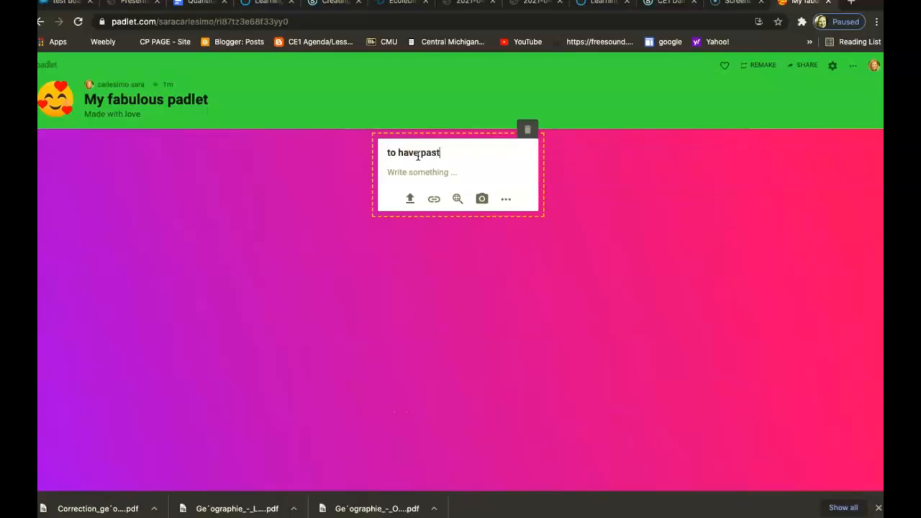
click(410, 198)
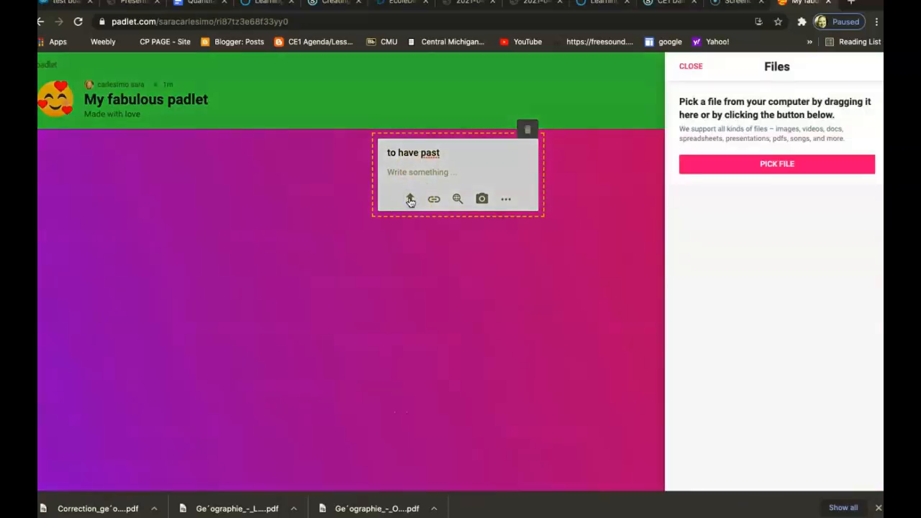
click(723, 166)
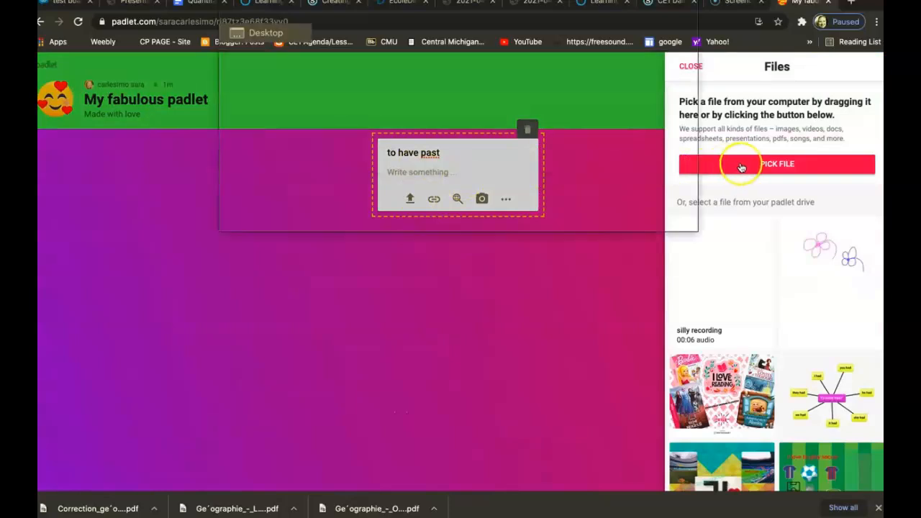
scroll(532, 148, down, 10)
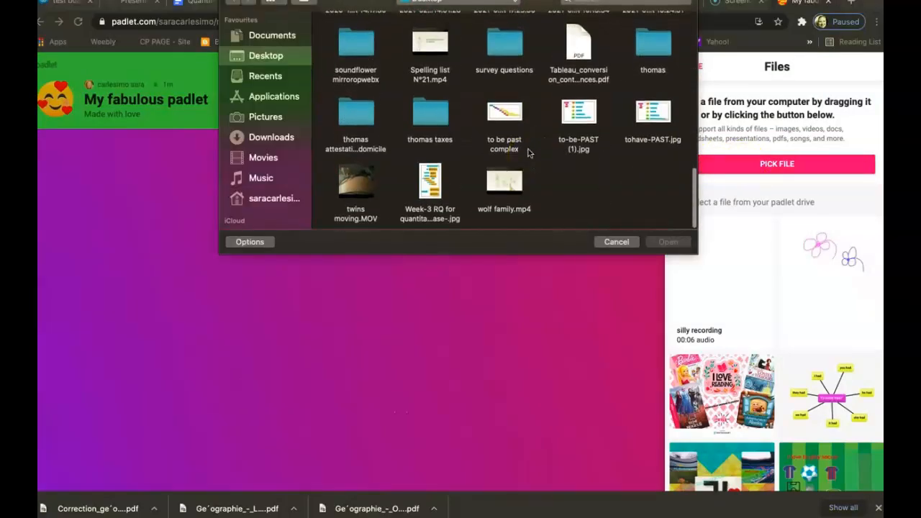
click(648, 118)
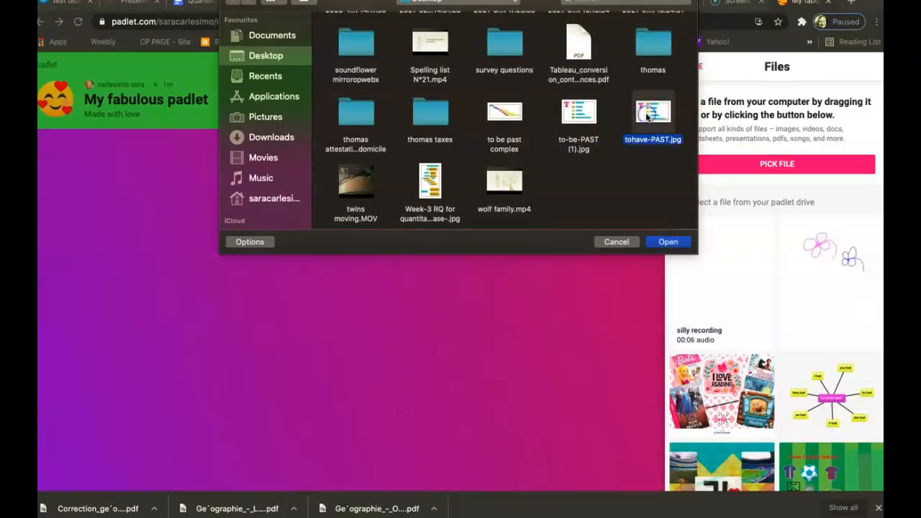
click(667, 241)
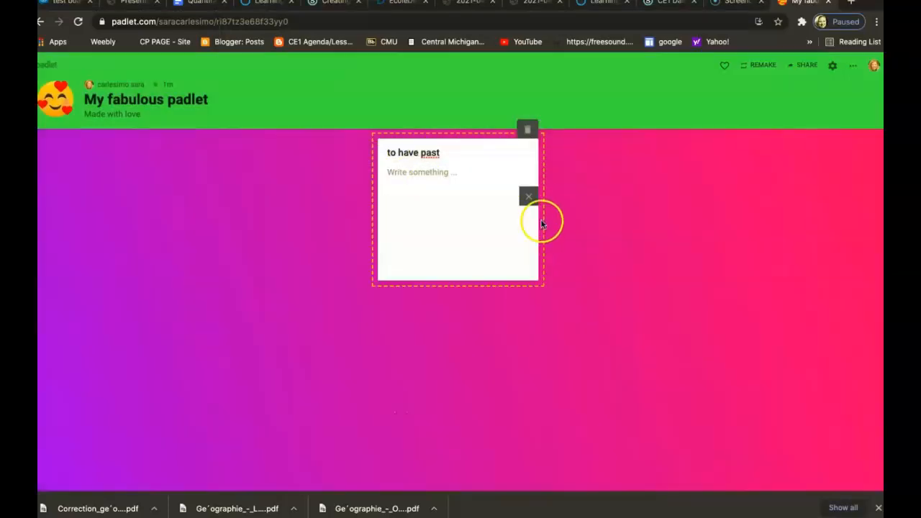
Add a new post titled infographic and attach the I Love Reading image from the padlet drive.
double_click(575, 192)
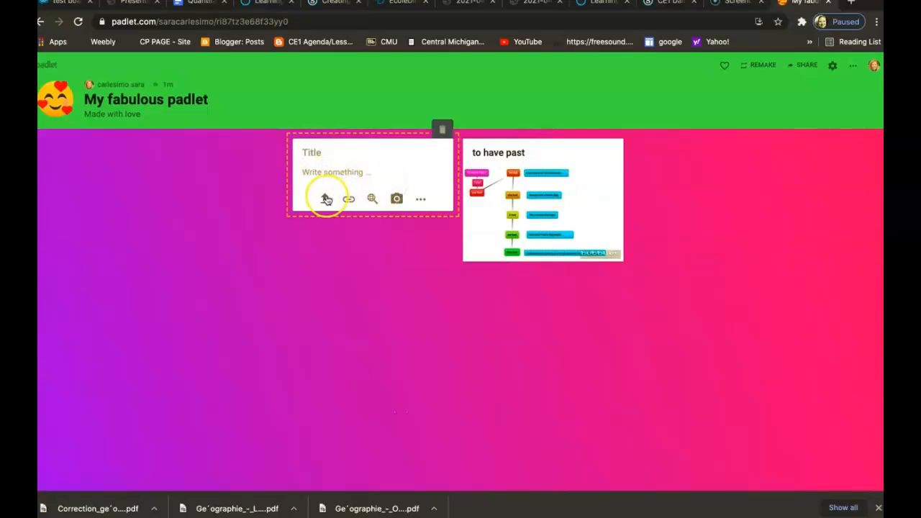
text(infographi)
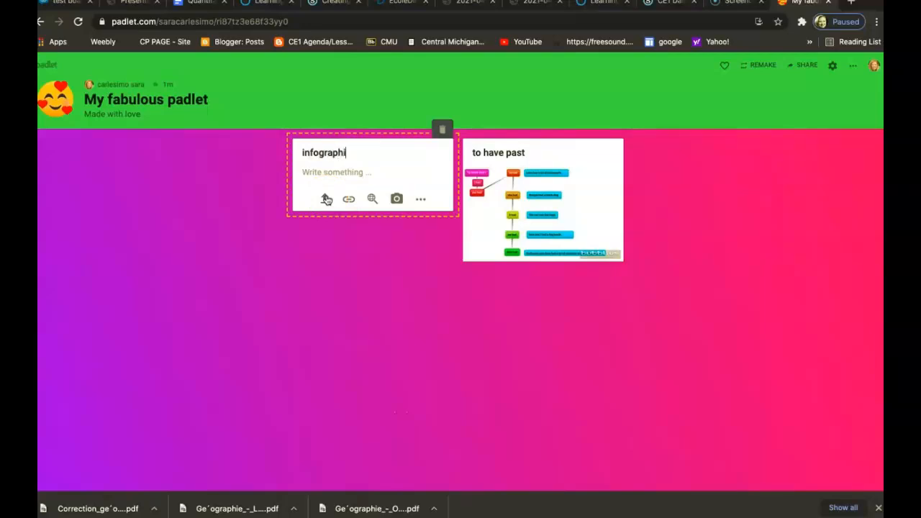
text(c)
click(325, 199)
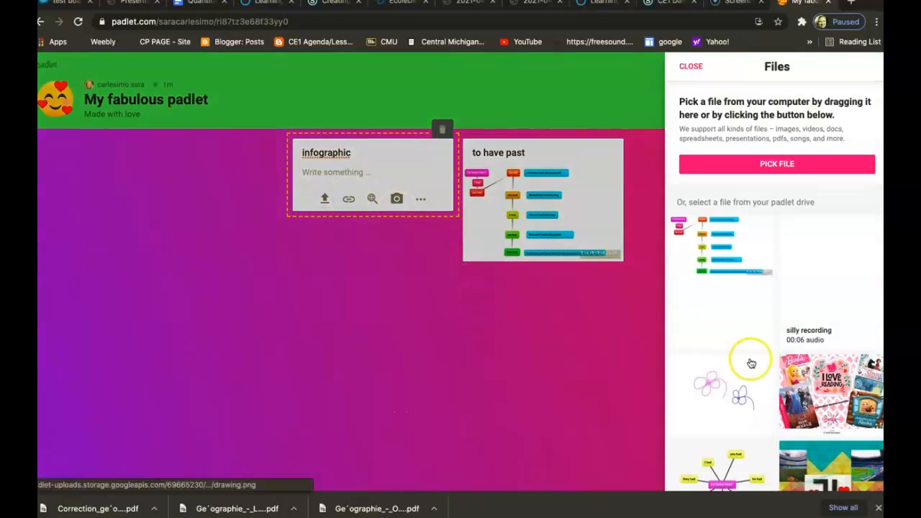
click(811, 387)
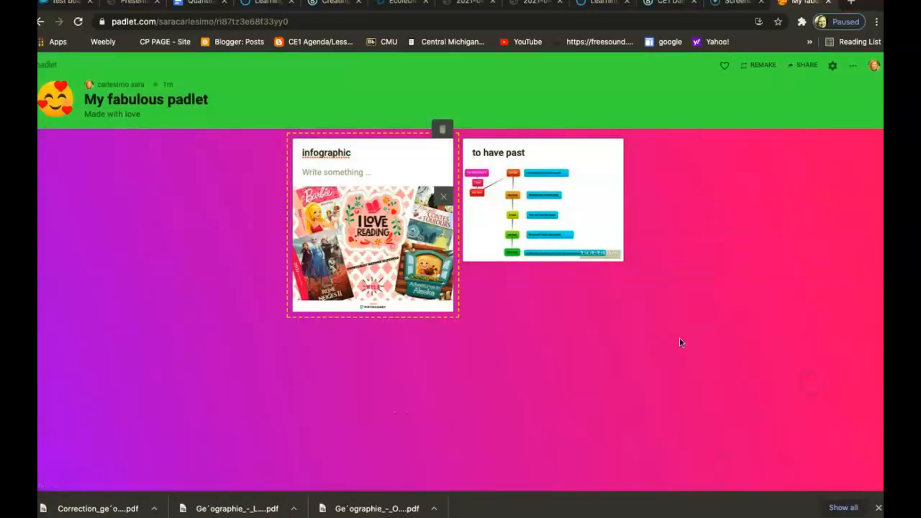
Start another post and use the Drawing tool to draw a pink flower and a purple flower, then save the drawing.
double_click(236, 225)
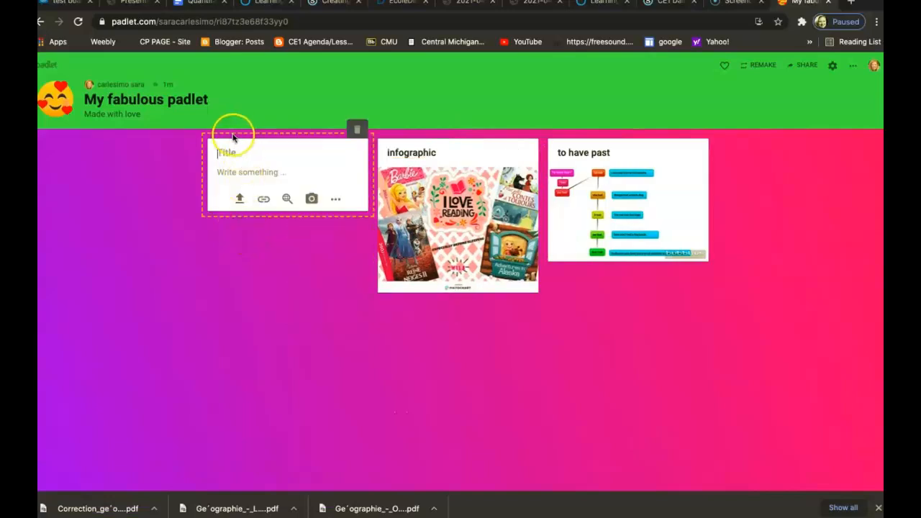
click(338, 203)
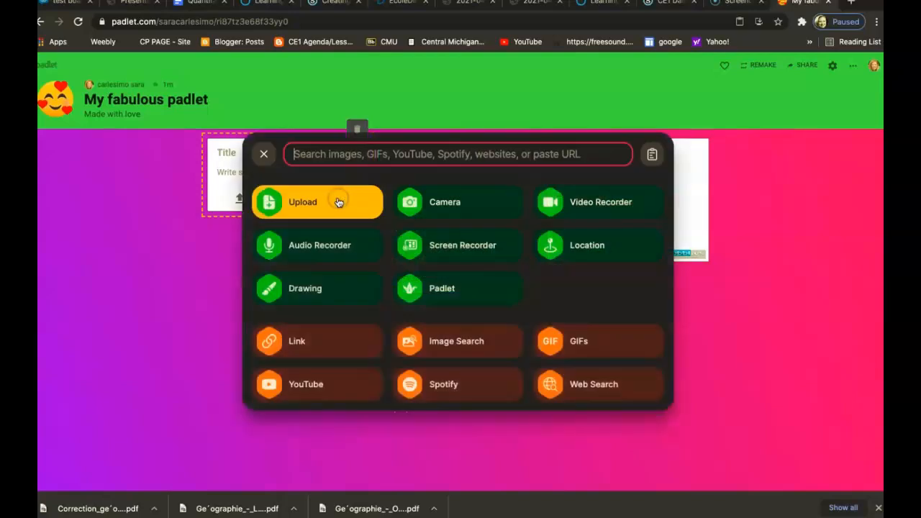
click(317, 287)
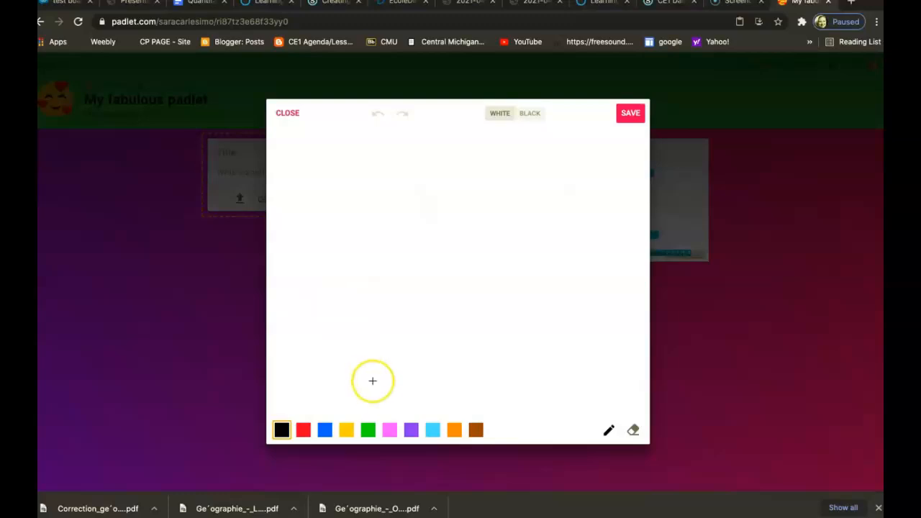
click(390, 429)
mouse_move(345, 228)
mouse_down()
mouse_move(375, 200)
mouse_move(393, 237)
mouse_move(348, 257)
mouse_move(333, 197)
mouse_move(421, 287)
mouse_up()
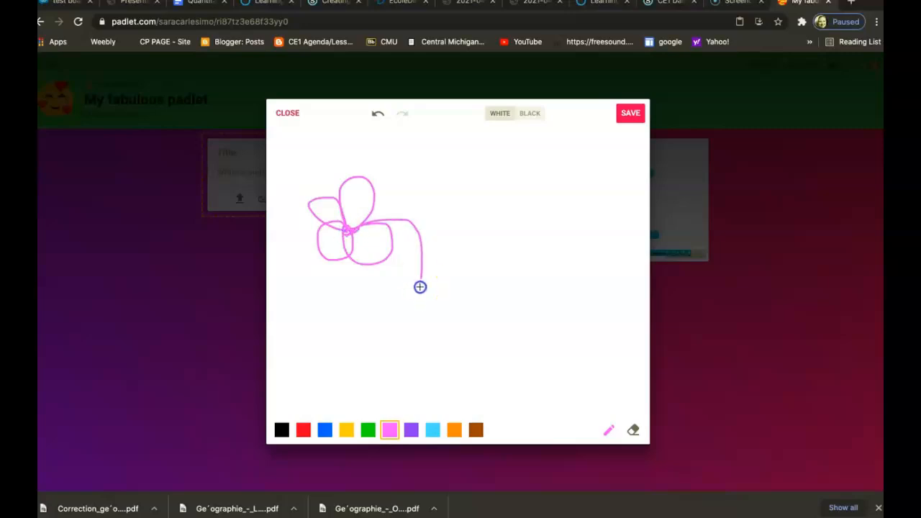
click(411, 430)
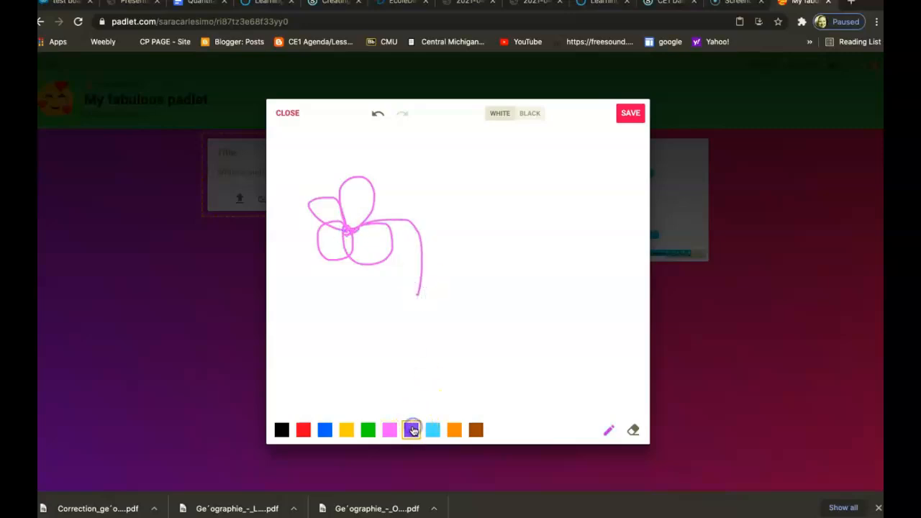
mouse_move(512, 214)
mouse_down()
mouse_move(555, 201)
mouse_move(508, 281)
mouse_move(467, 242)
mouse_move(504, 216)
mouse_move(518, 248)
mouse_move(524, 238)
mouse_move(558, 235)
mouse_move(572, 299)
mouse_up()
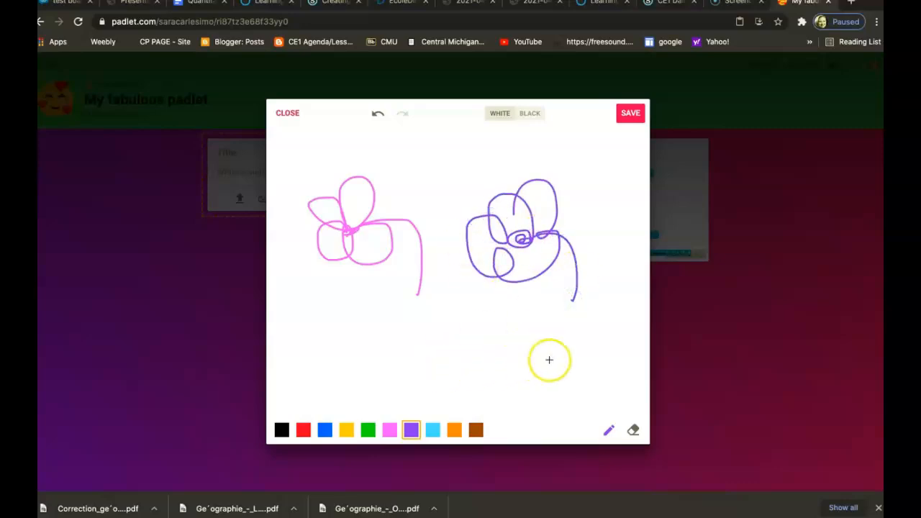
click(629, 113)
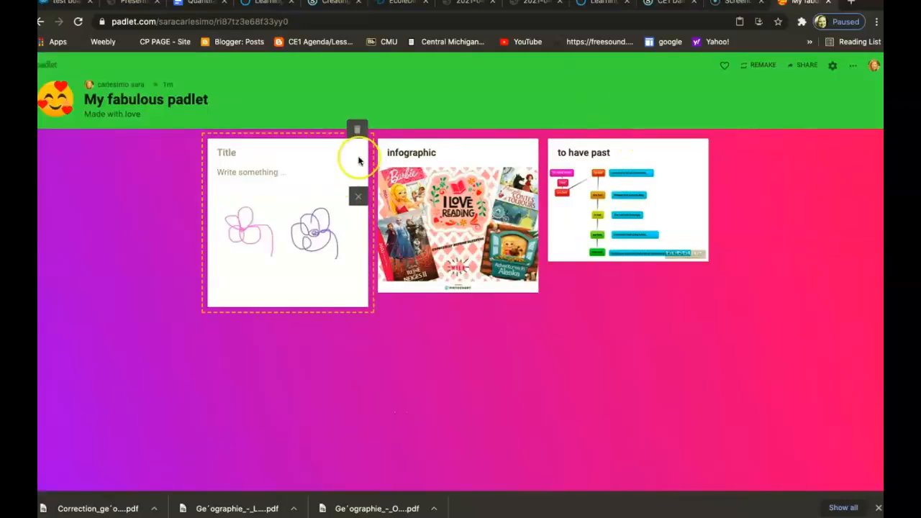
Title the drawing post my flowers.
click(230, 153)
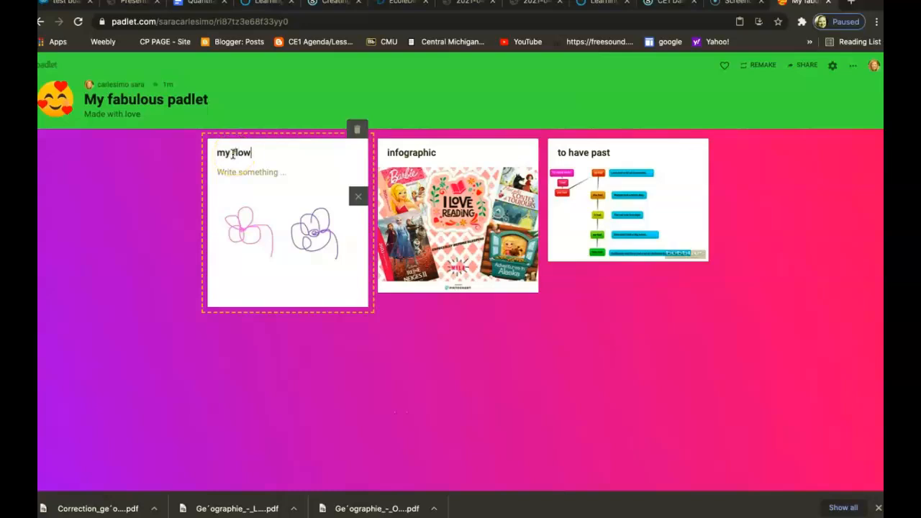
text(my flowers)
click(105, 283)
Start a new post and record a short audio clip with the Audio Recorder, then pause it.
double_click(155, 237)
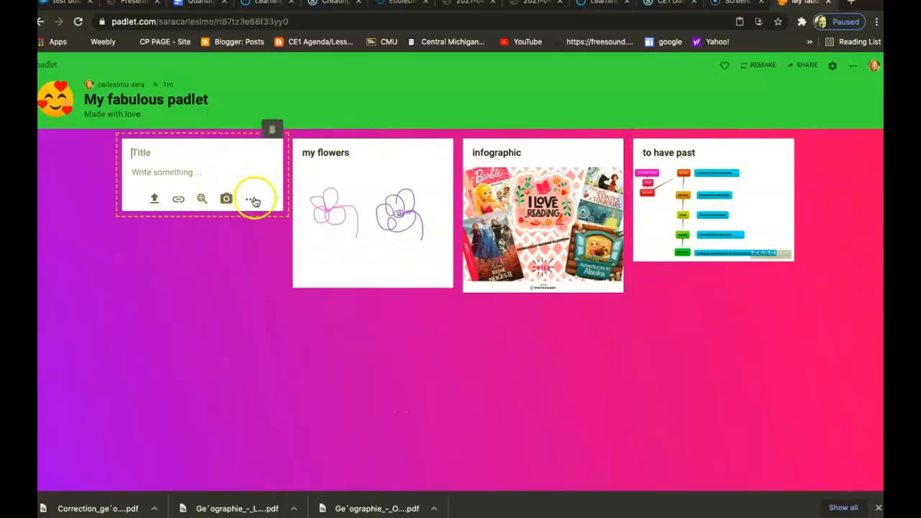
click(253, 201)
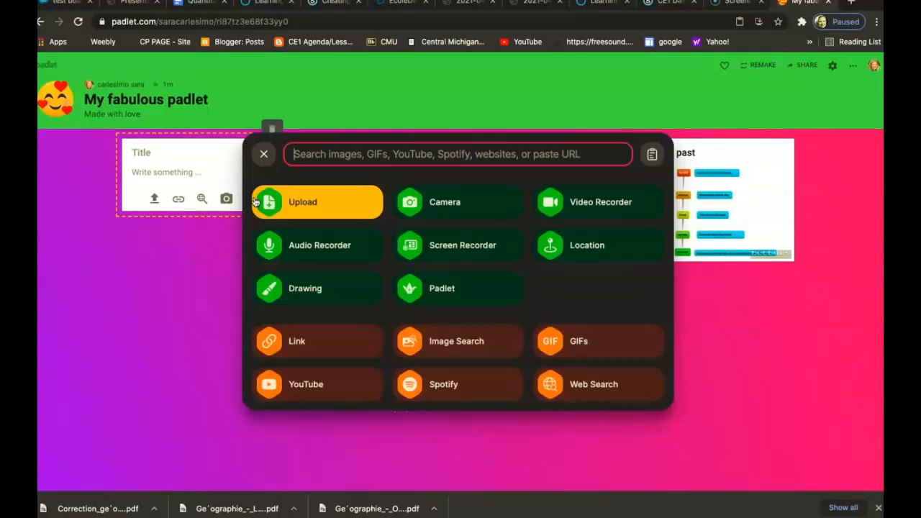
click(316, 245)
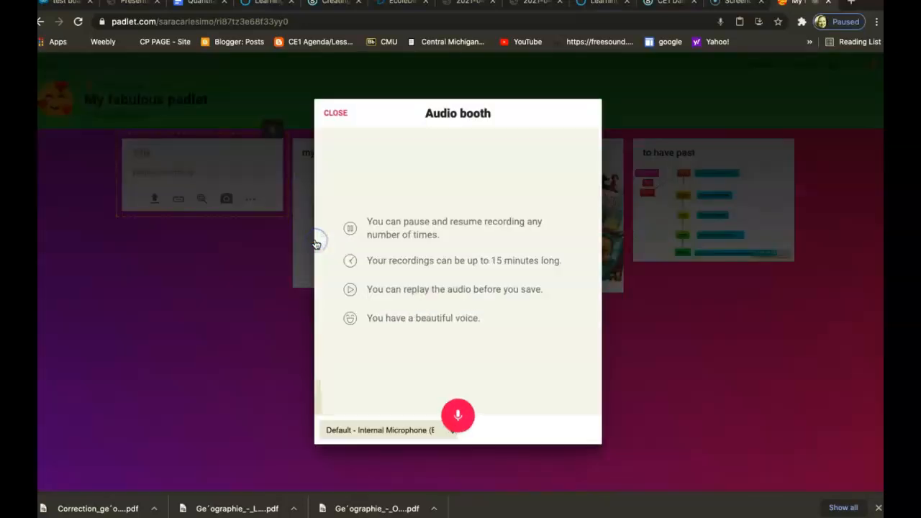
click(455, 416)
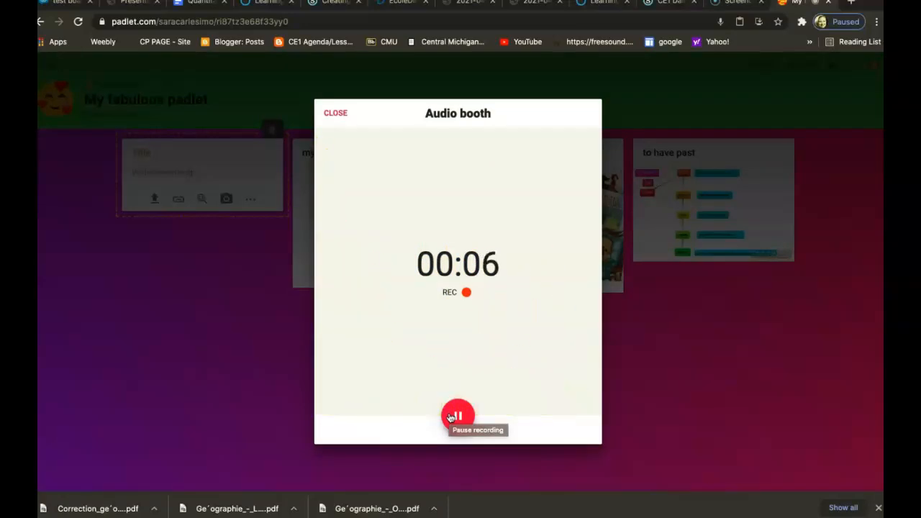
click(451, 417)
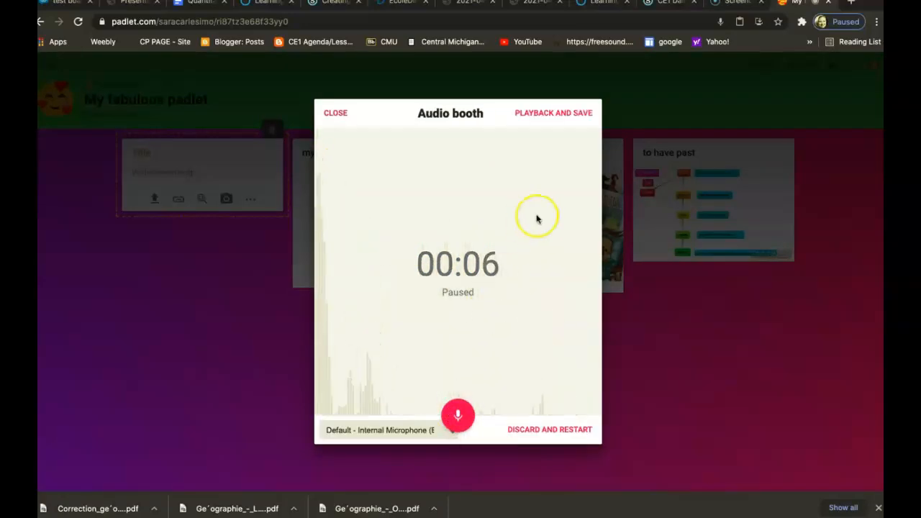
Play back the recording, title it silly recording, and save it to the post.
click(543, 122)
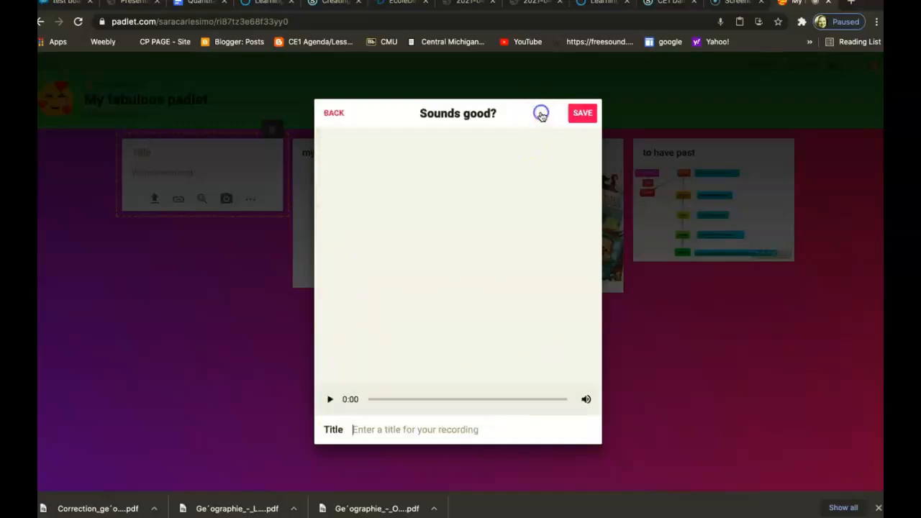
click(330, 400)
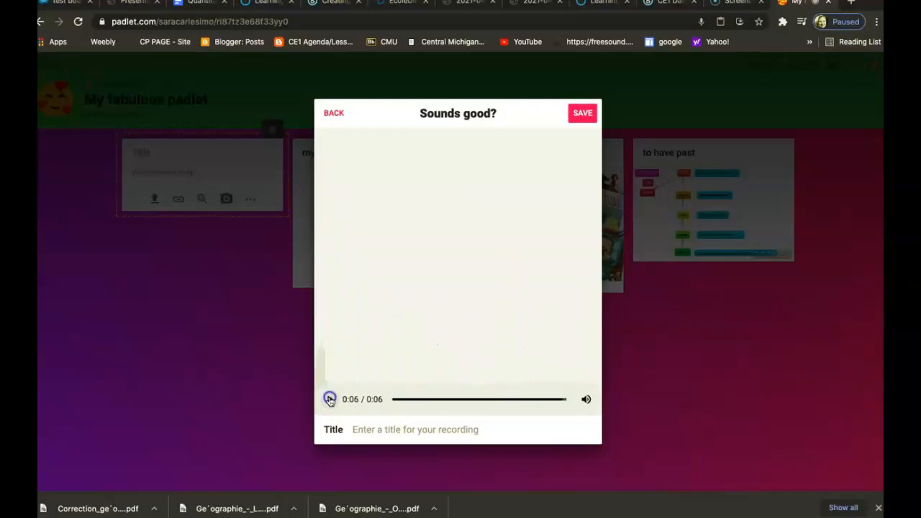
click(371, 432)
text(silly recording)
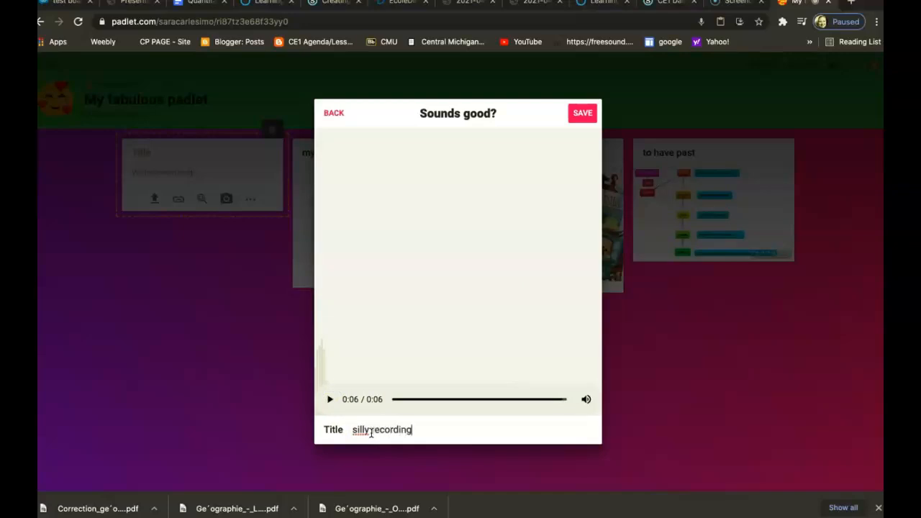
click(585, 114)
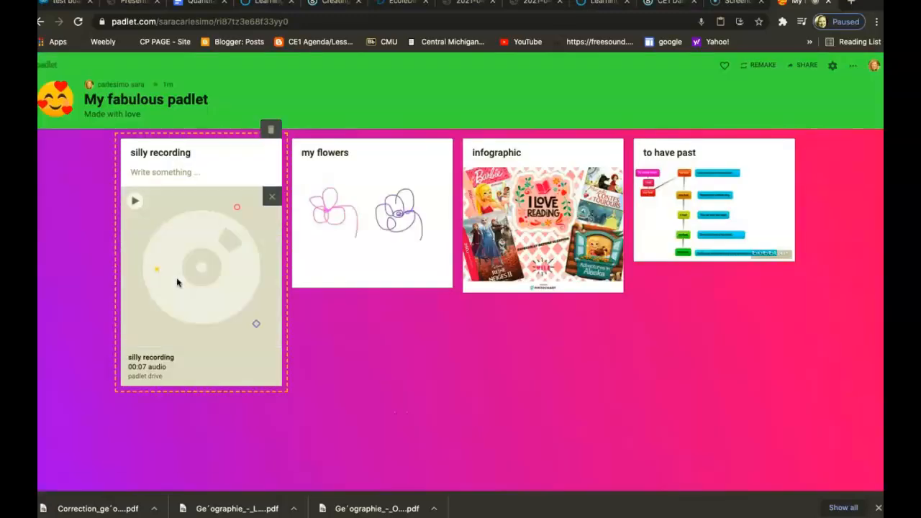
Play and pause the silly recording audio post.
click(152, 203)
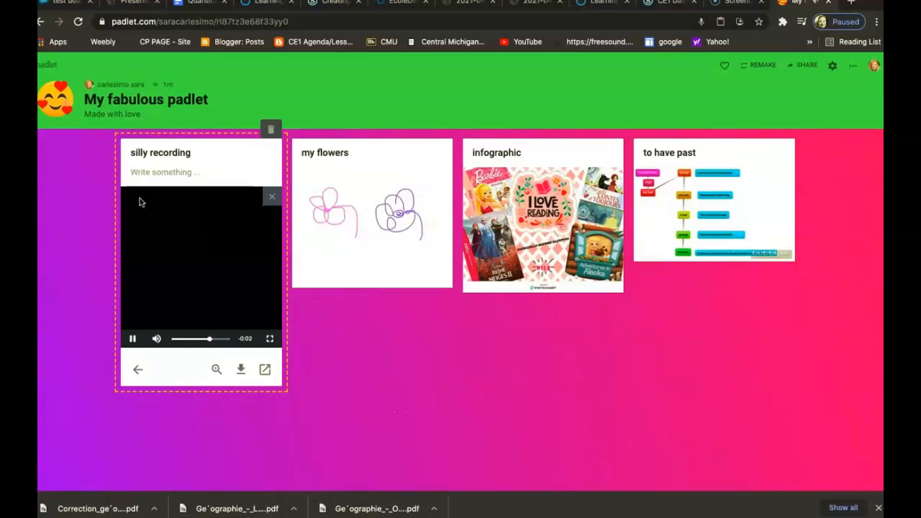
click(133, 340)
Add a post titled kittens with the three-kittens photo found through Image Search for kittens.
double_click(71, 193)
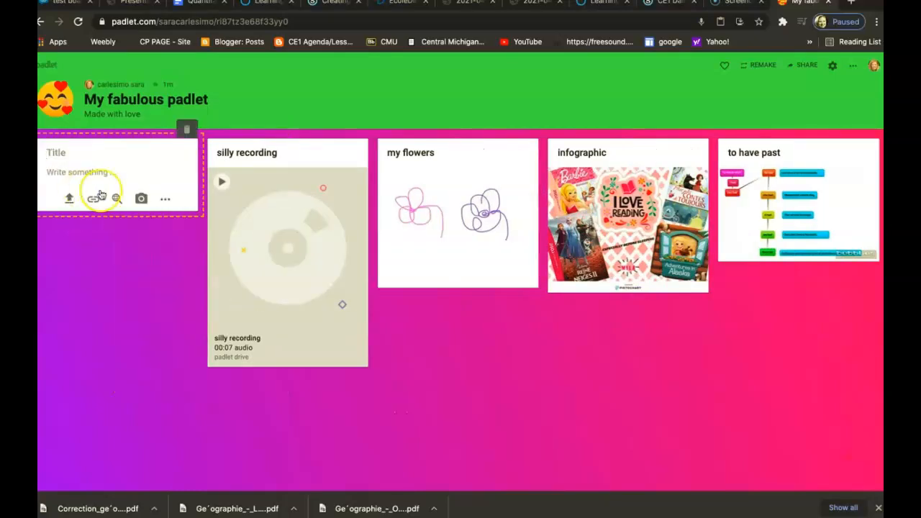
click(169, 200)
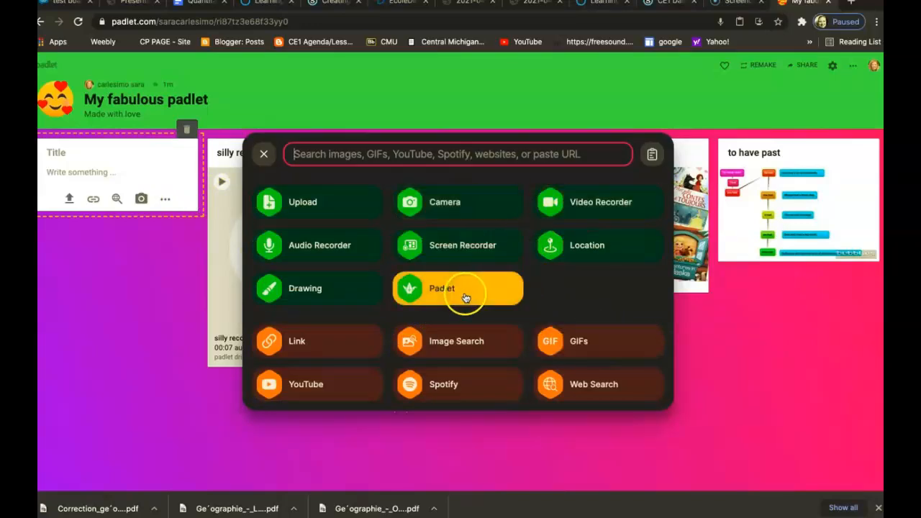
click(460, 345)
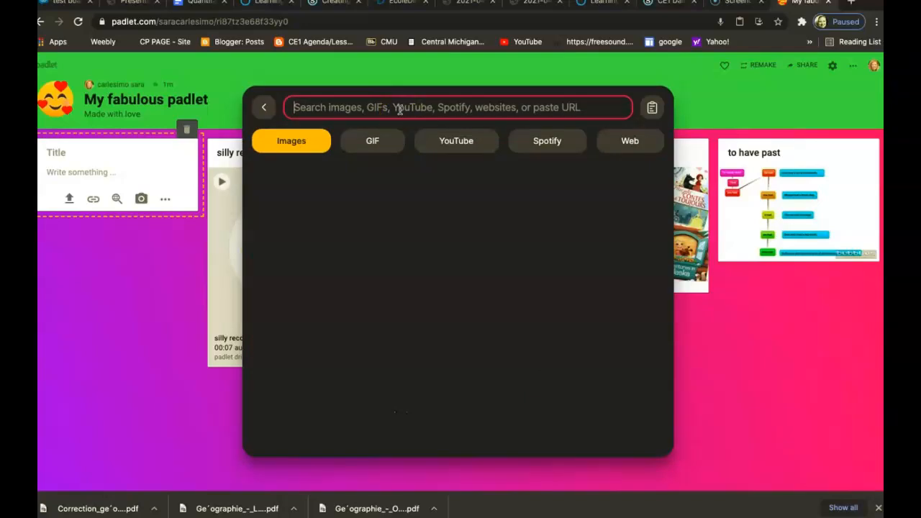
text(kittens)
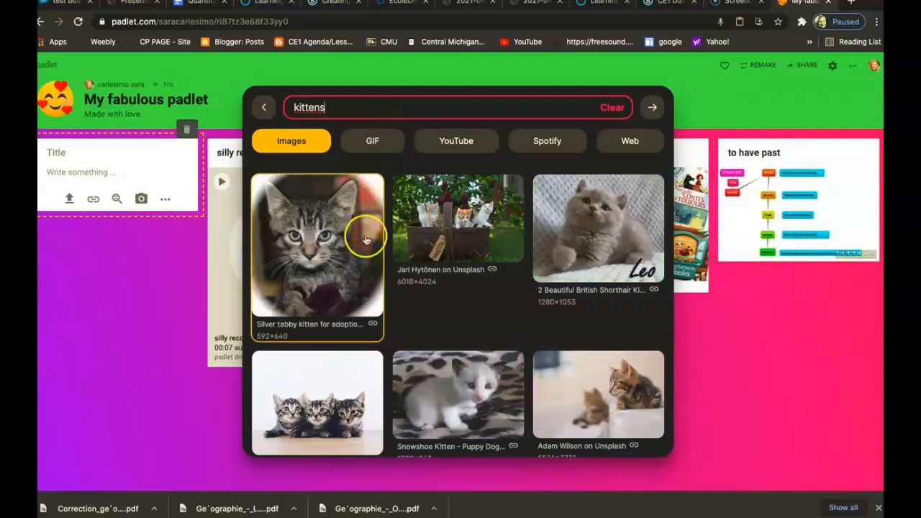
click(354, 397)
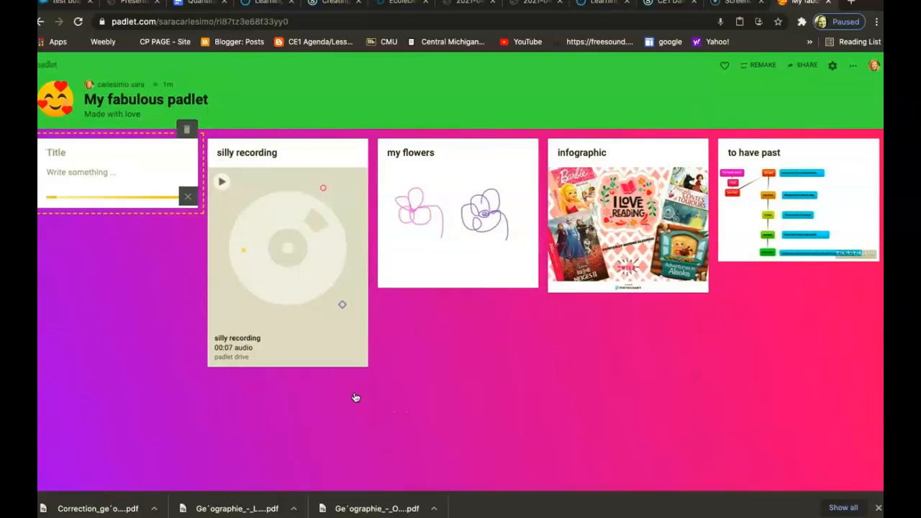
click(73, 152)
text(ki)
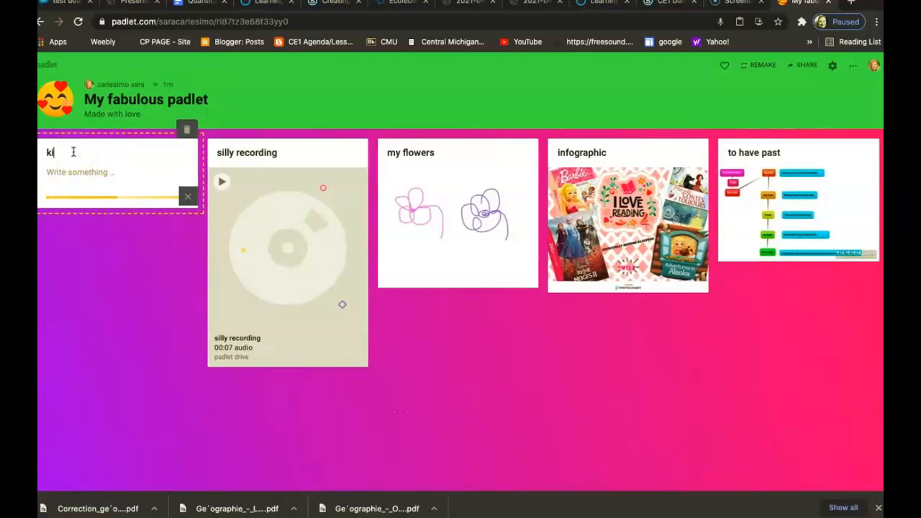
text(ttens)
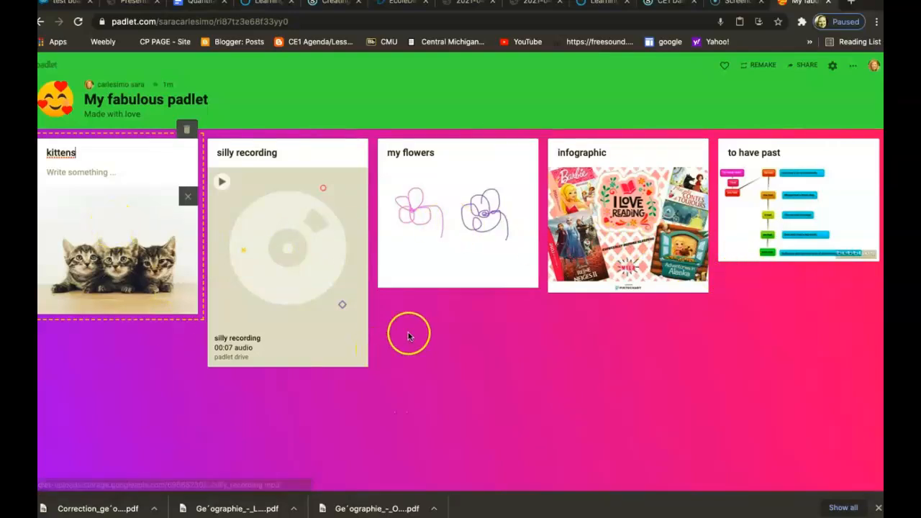
click(521, 330)
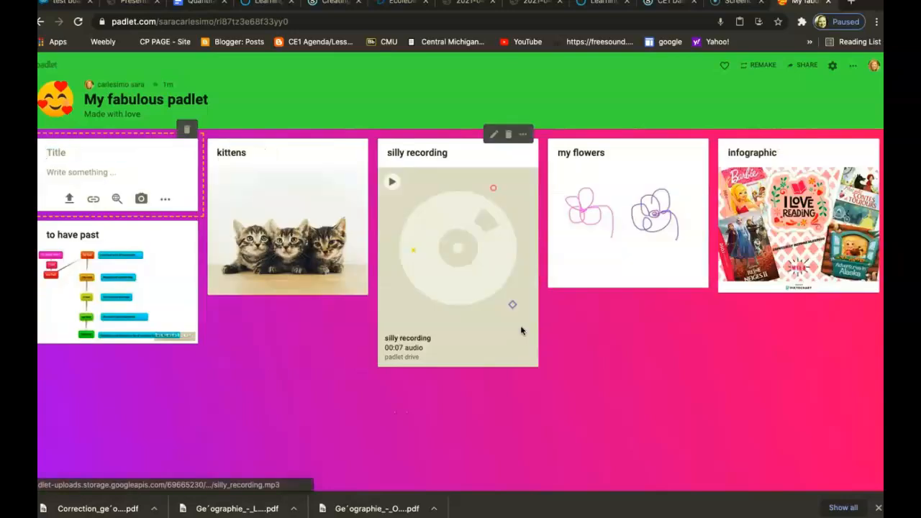
click(166, 200)
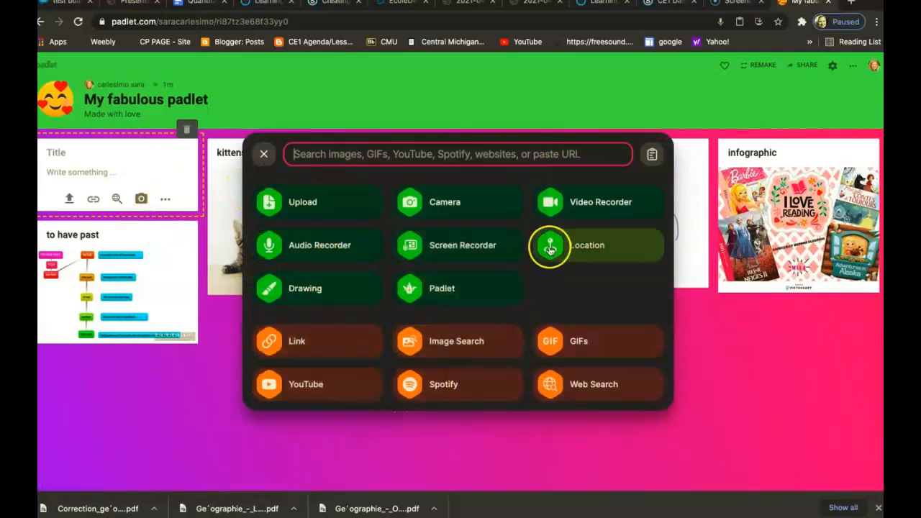
click(264, 152)
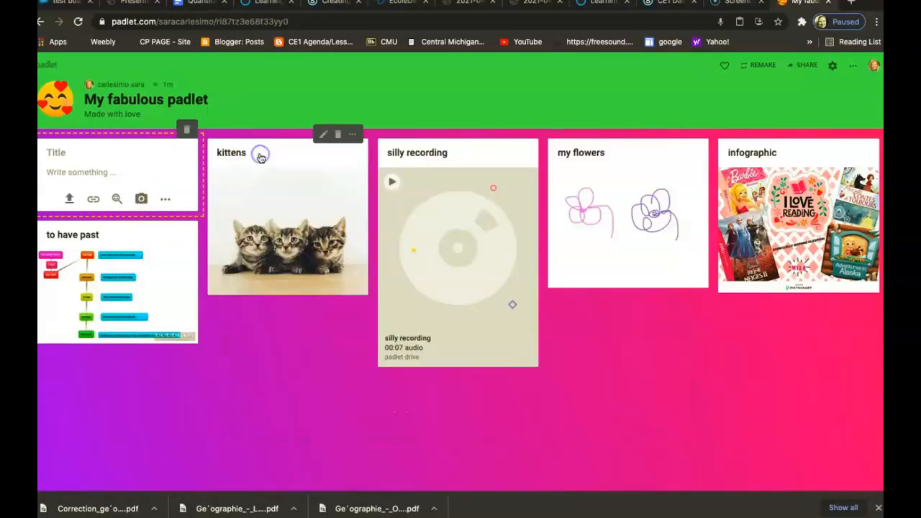
click(187, 130)
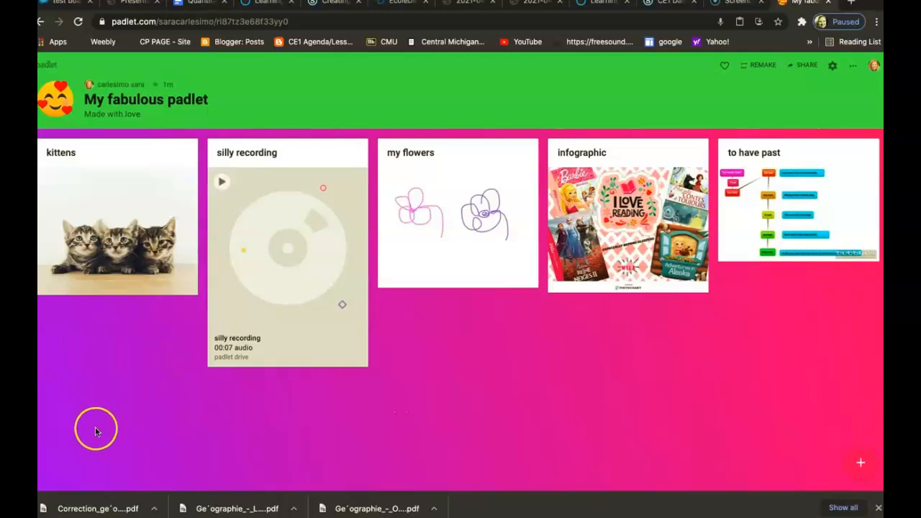
click(69, 493)
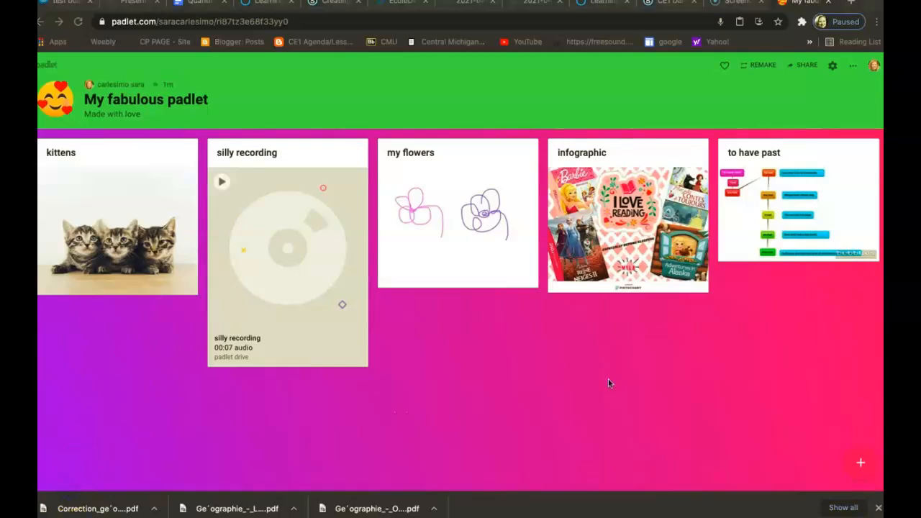
Open the padlet's sharing options and change its privacy setting to Password.
click(805, 66)
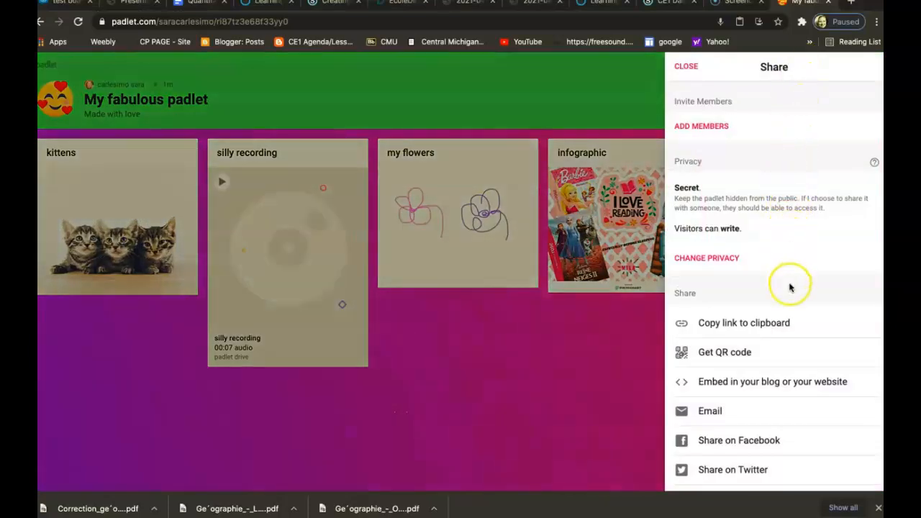
scroll(791, 286, down, 2)
scroll(789, 287, down, 4)
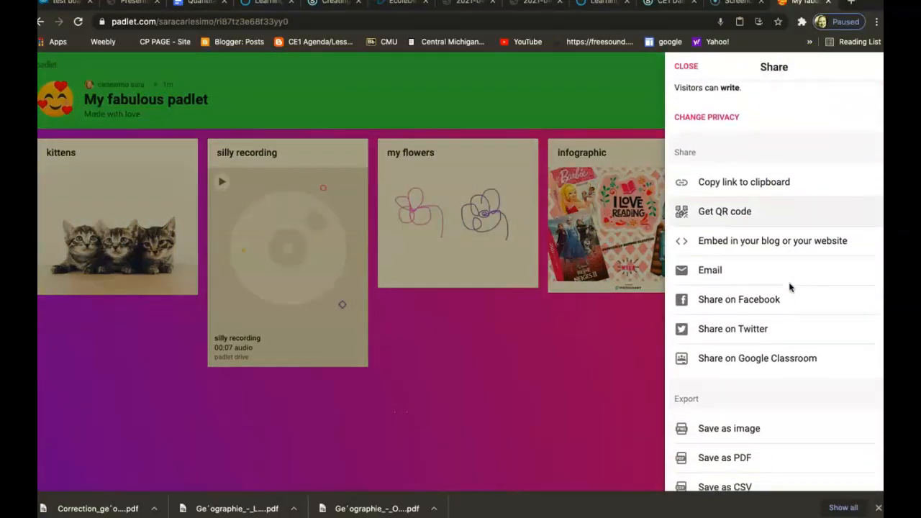
scroll(790, 287, up, 4)
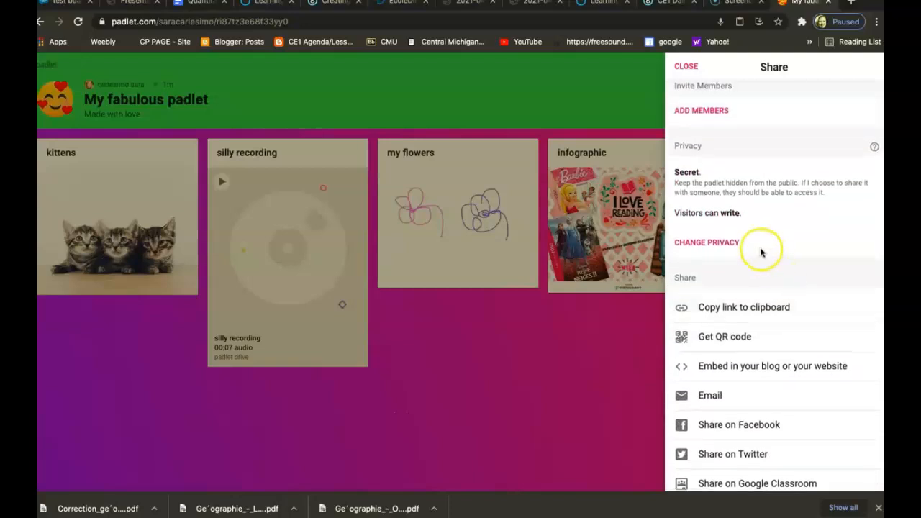
click(729, 247)
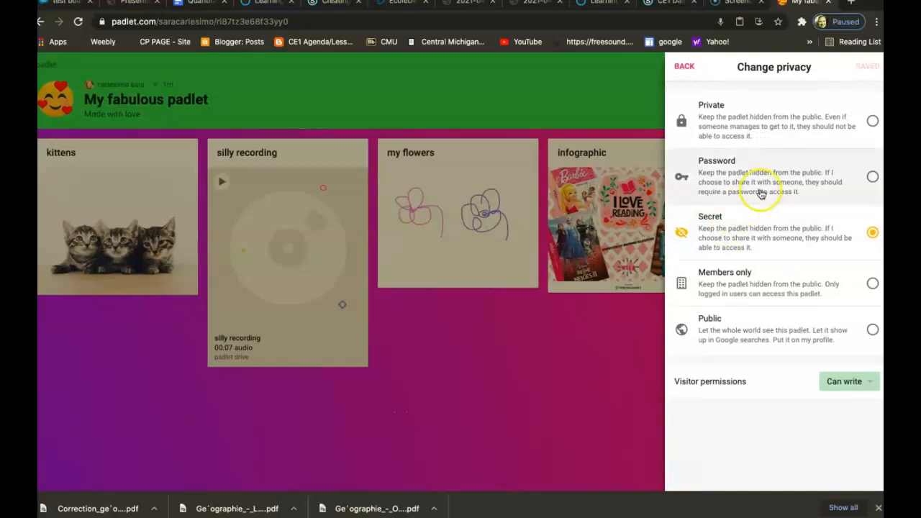
click(873, 177)
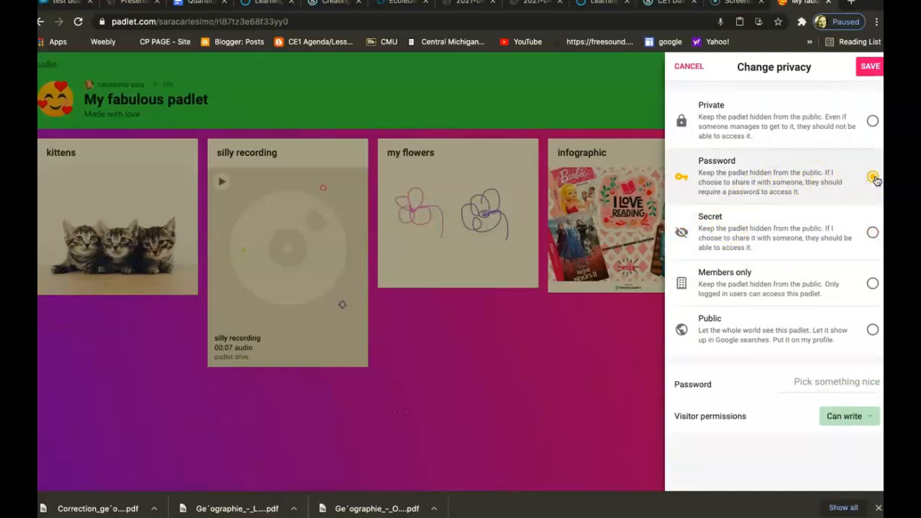
Set visitor permissions to Can read.
click(851, 417)
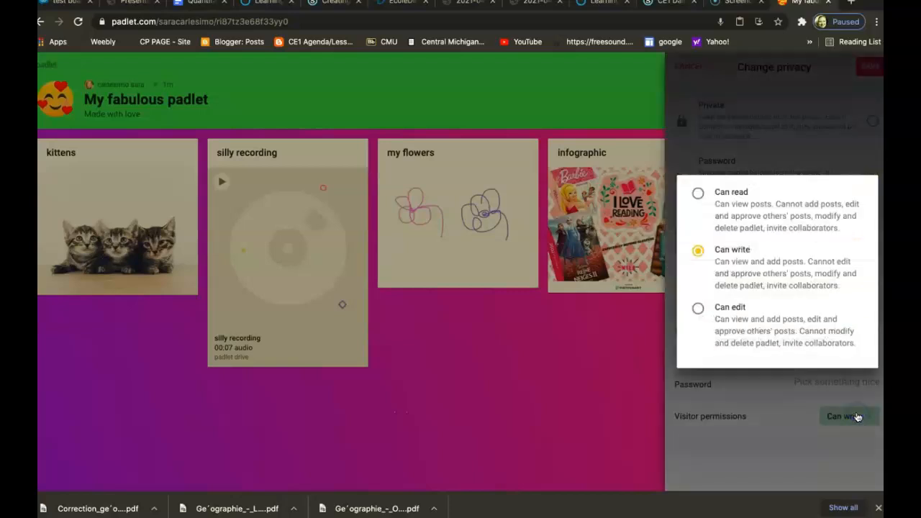
click(699, 193)
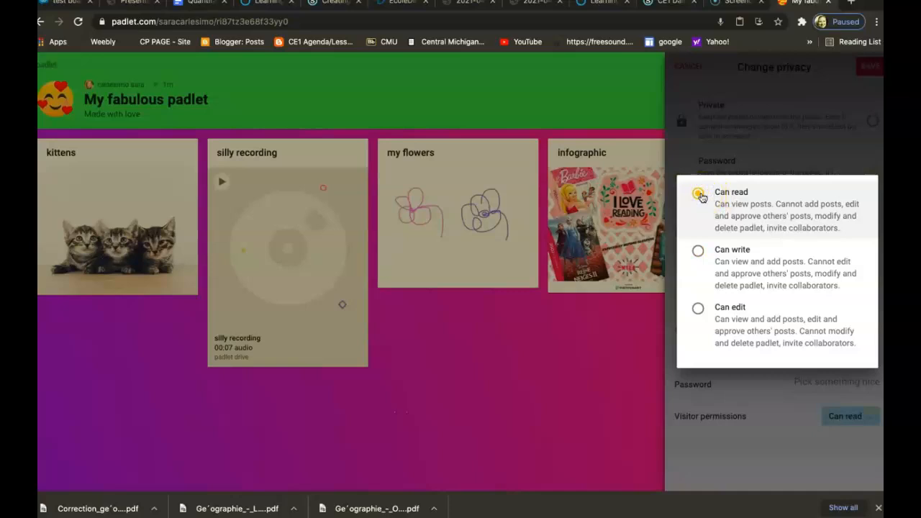
click(756, 409)
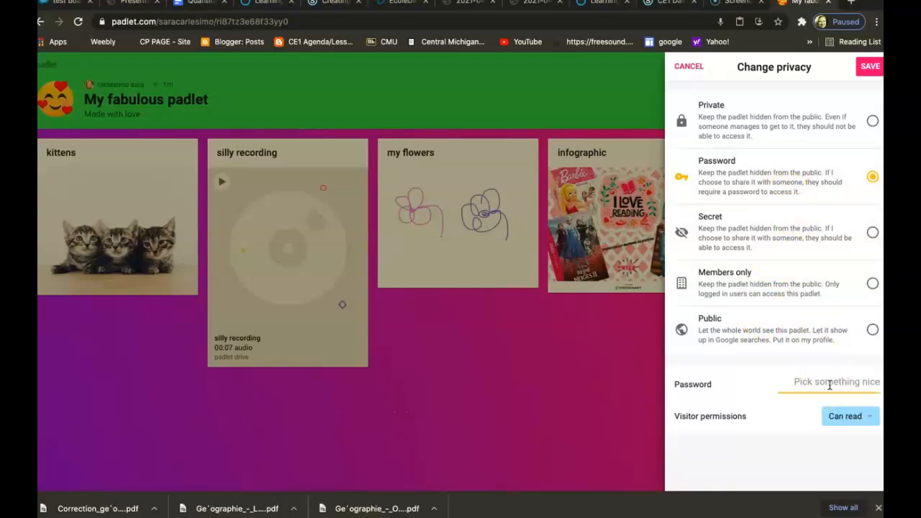
Enter a password for the padlet and save the privacy settings.
click(871, 68)
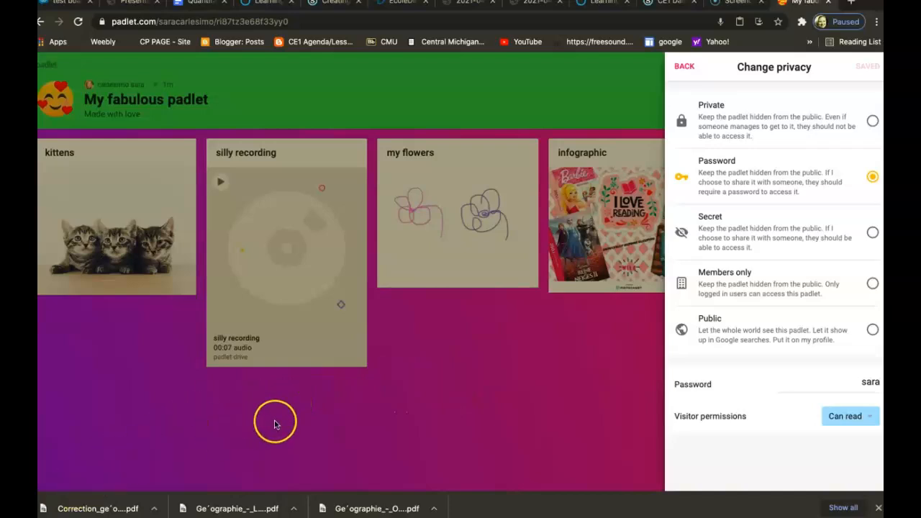
click(151, 423)
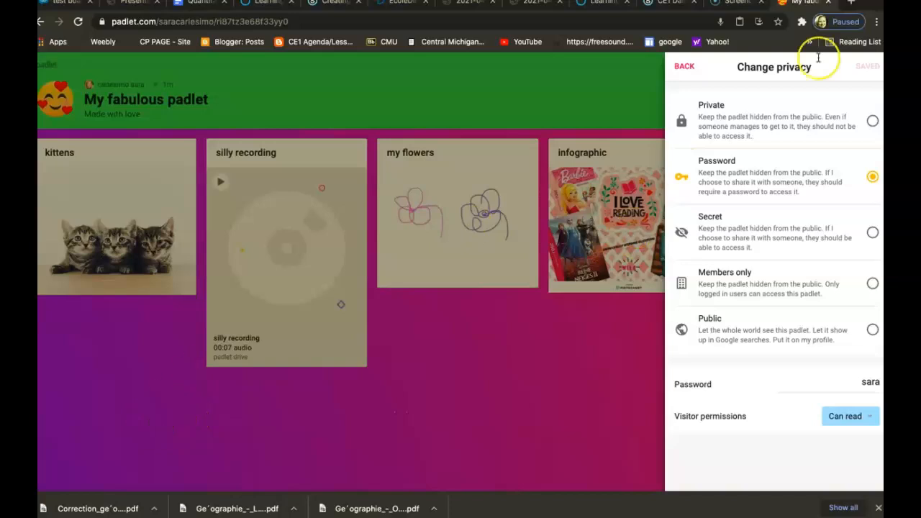
Return to the Share panel and copy the padlet's link to the clipboard.
click(684, 65)
click(783, 182)
click(760, 374)
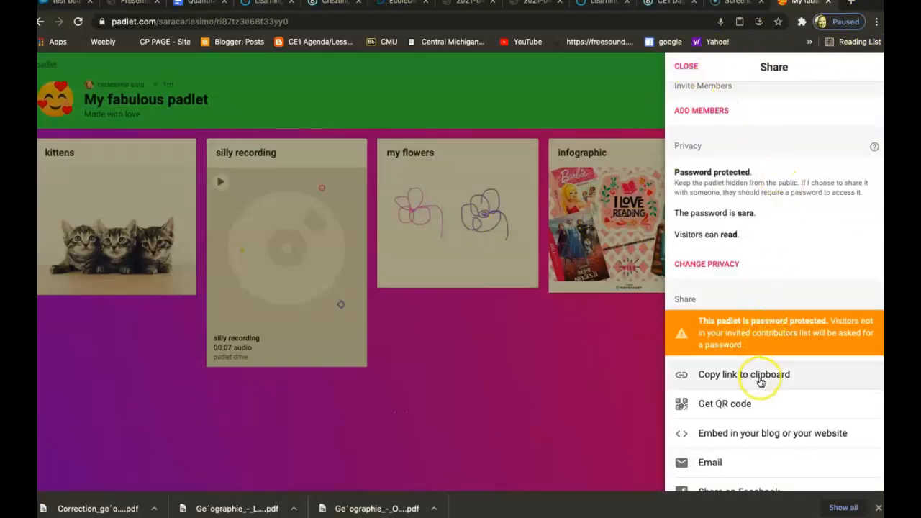